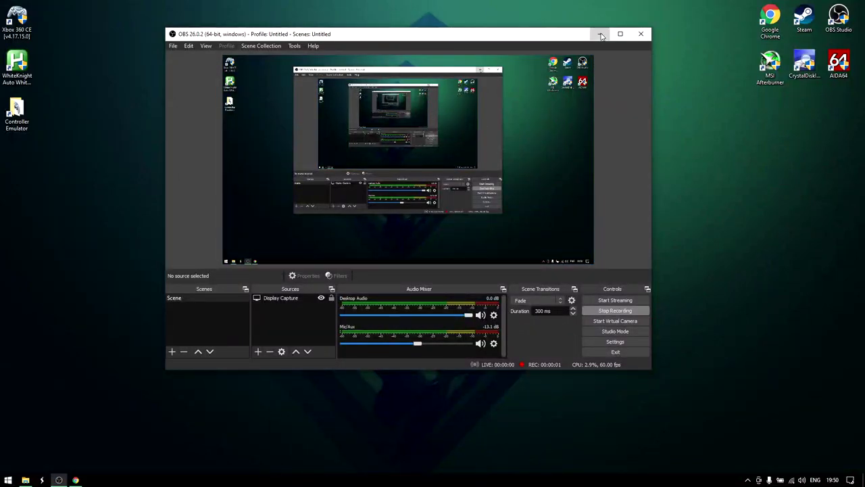
Minimize OBS and switch Chrome to the Xbox 360 Controller Emulator page at x360ce.com
{"action": "left_click", "coordinate": [601, 34]}
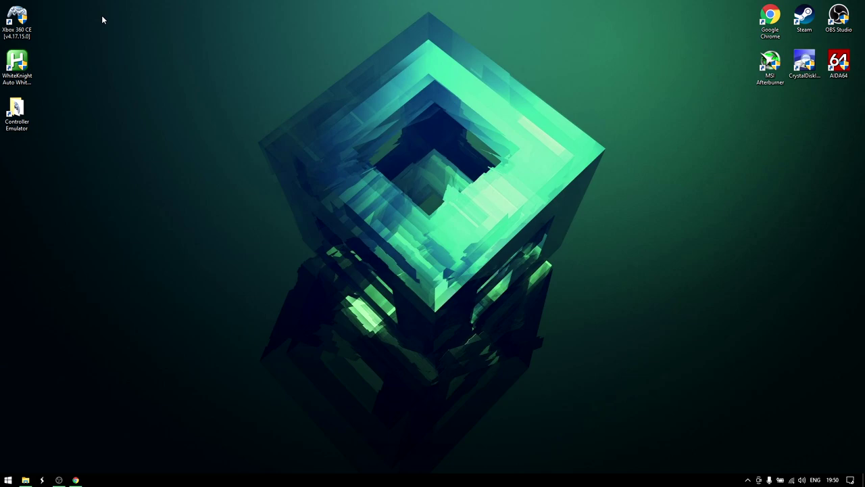
{"action": "left_click", "coordinate": [75, 480]}
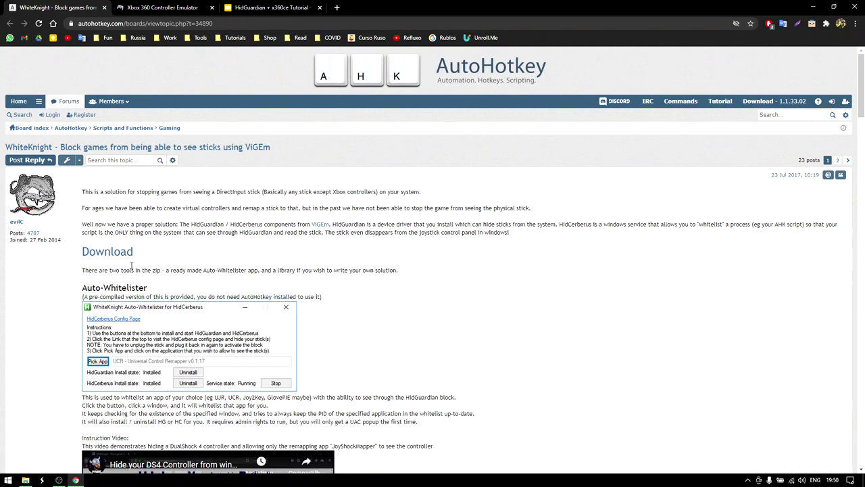
{"action": "left_click", "coordinate": [144, 9]}
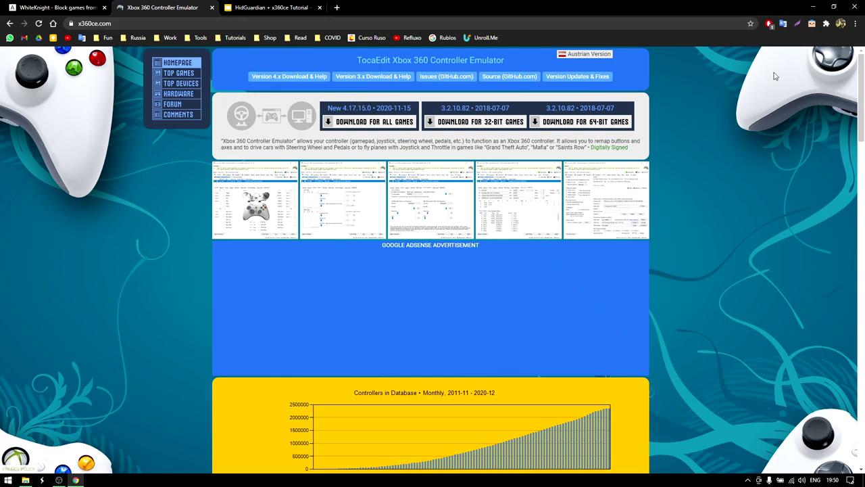
Set the x360ce executable in Downloads\Controller Emulator to always run as administrator
{"action": "left_click", "coordinate": [813, 6]}
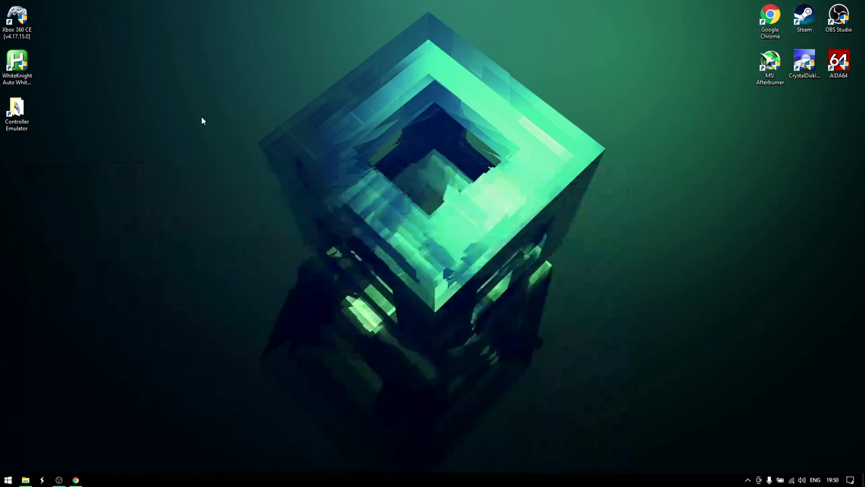
{"action": "left_click", "coordinate": [26, 121]}
{"action": "double_click", "coordinate": [25, 121]}
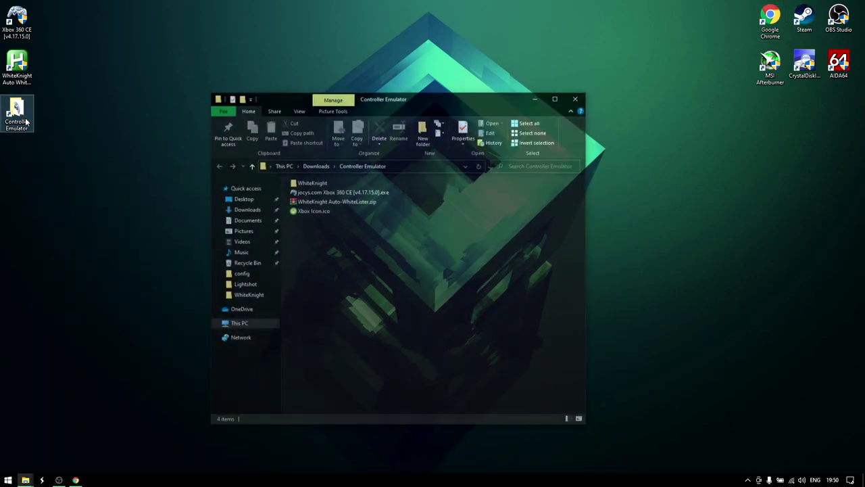
{"action": "left_click", "coordinate": [341, 194]}
{"action": "right_click", "coordinate": [339, 191]}
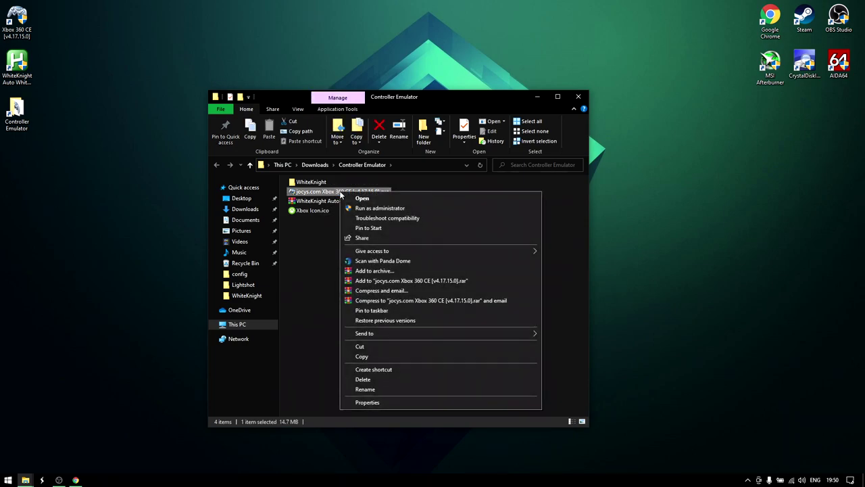
{"action": "left_click", "coordinate": [379, 402]}
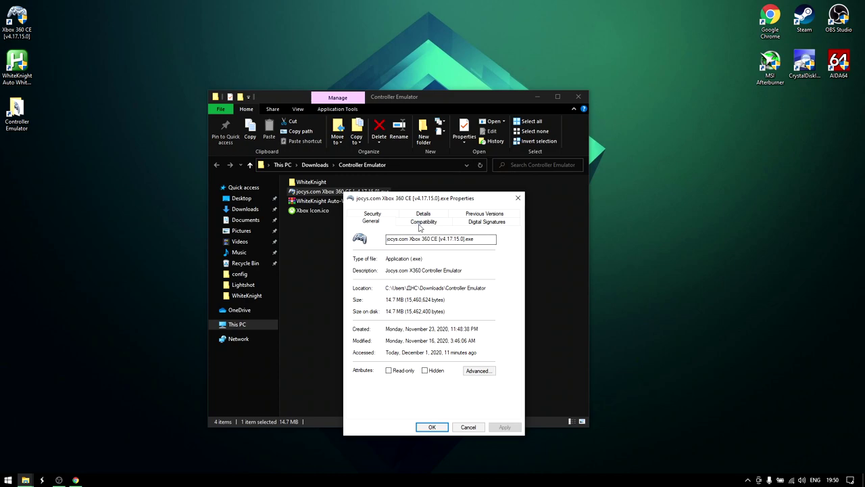
{"action": "left_click", "coordinate": [419, 228]}
{"action": "left_click_drag", "start_coordinate": [411, 198], "coordinate": [384, 62]}
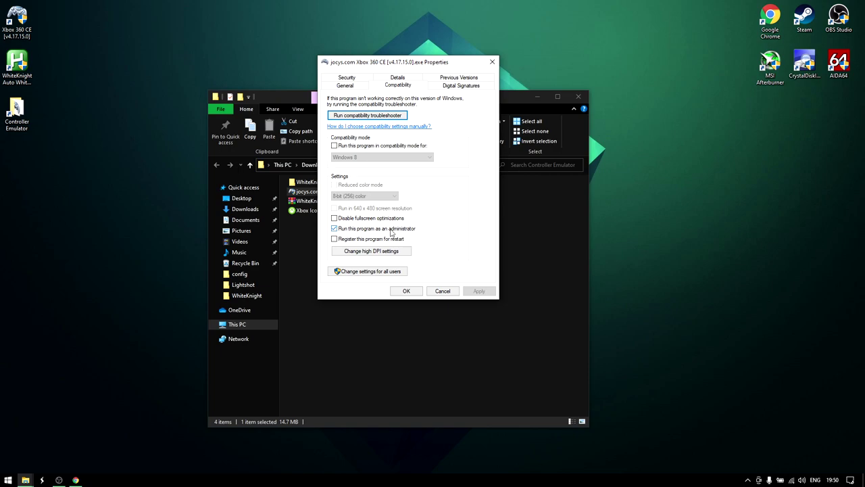
{"action": "left_click", "coordinate": [407, 291]}
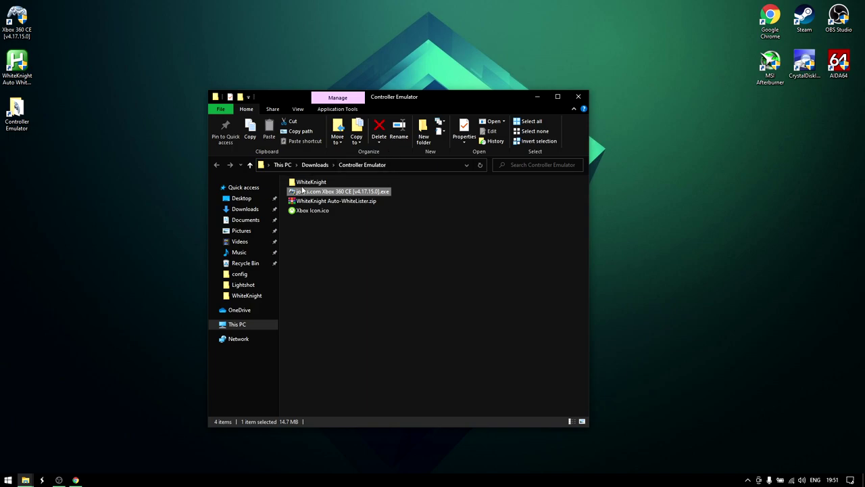
Open the WhiteKnight folder and clear the desktop icon selection
{"action": "double_click", "coordinate": [315, 183]}
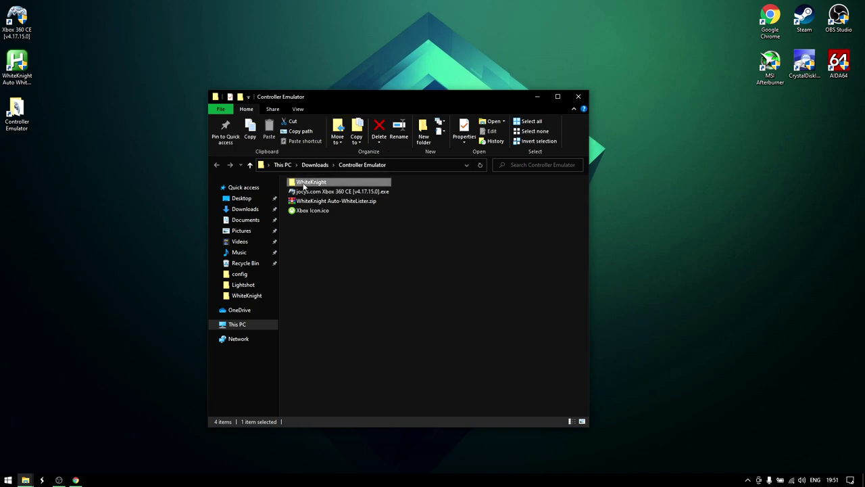
{"action": "left_click", "coordinate": [537, 96]}
{"action": "mouse_move", "coordinate": [88, 4]}
{"action": "left_mouse_down"}
{"action": "mouse_move", "coordinate": [75, 50]}
{"action": "mouse_move", "coordinate": [1, 83]}
{"action": "left_mouse_up"}
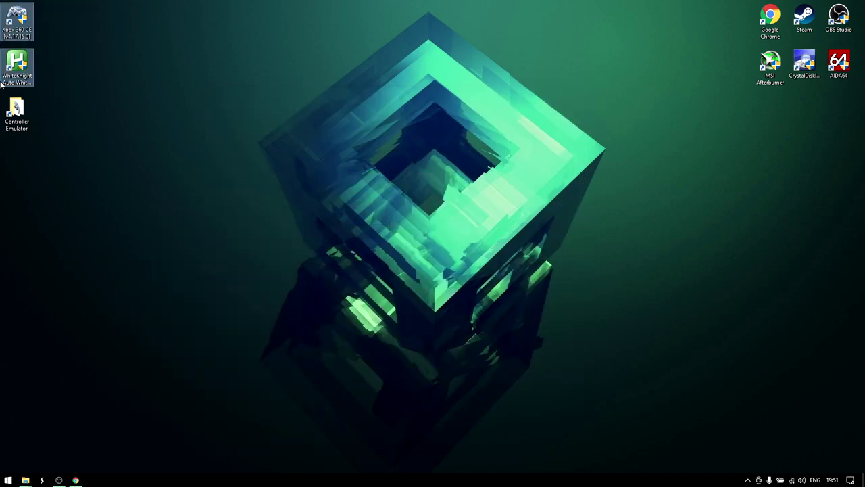
{"action": "left_click", "coordinate": [124, 75]}
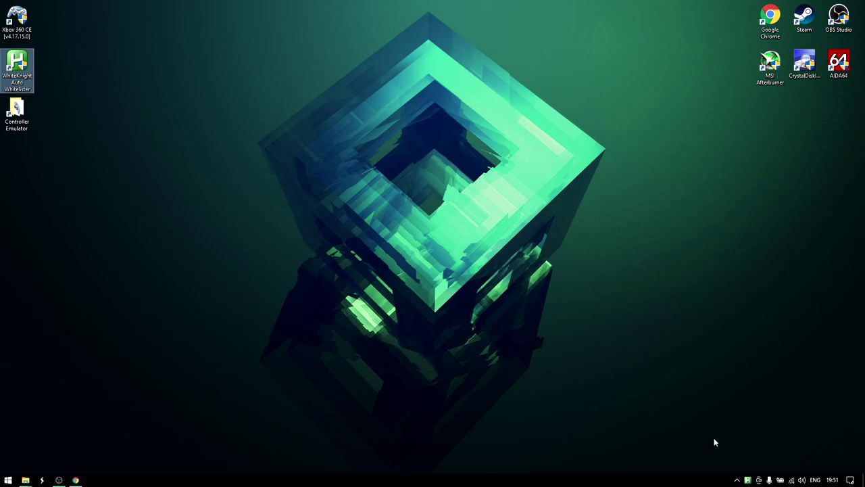
Bring up WhiteKnight Auto-Whitelister with the service running and X360 Controller Emulator 4.17.15.0 picked
{"action": "left_click", "coordinate": [747, 480]}
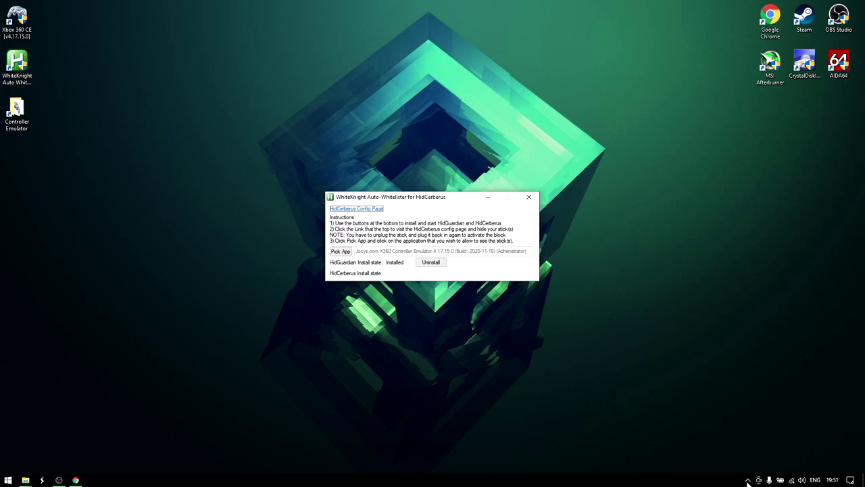
{"action": "left_click", "coordinate": [747, 481]}
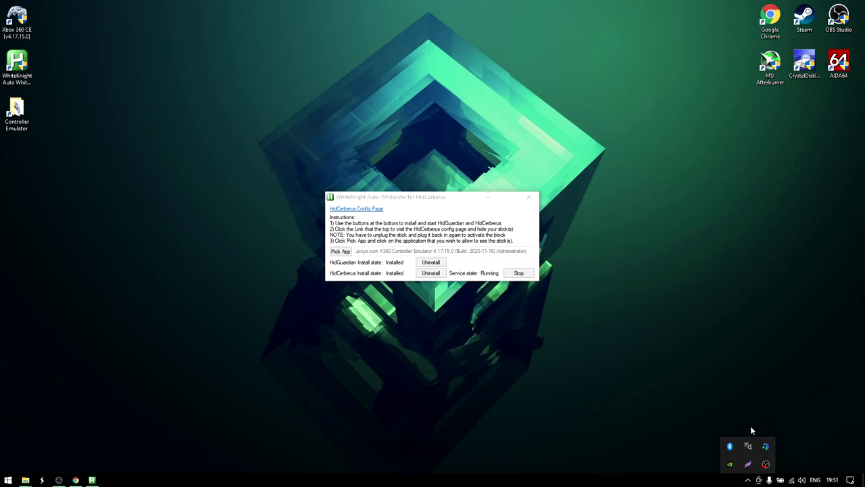
{"action": "left_click", "coordinate": [748, 481]}
{"action": "left_click_drag", "start_coordinate": [421, 201], "coordinate": [407, 165]}
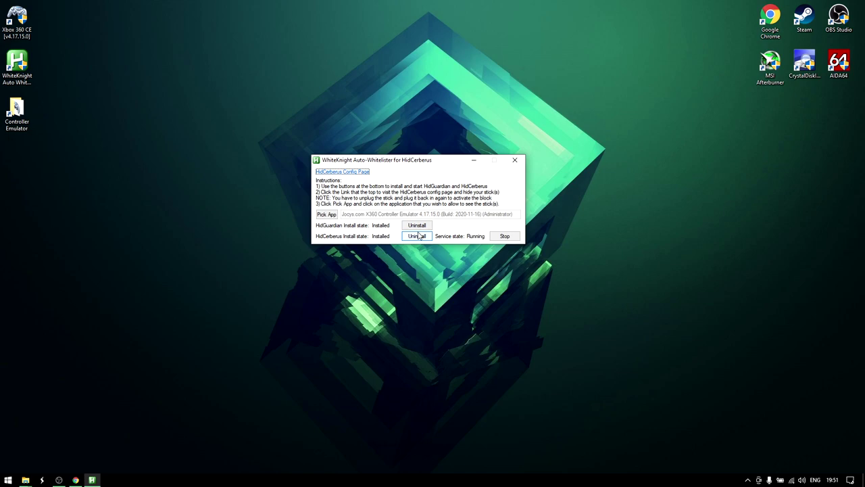
Close the whitelister and view Start's power options without restarting
{"action": "left_click", "coordinate": [515, 163]}
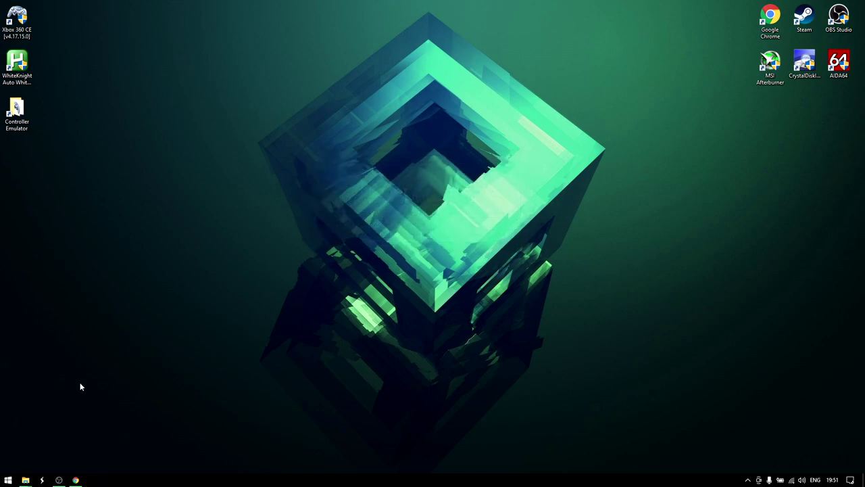
{"action": "left_click", "coordinate": [8, 480]}
{"action": "left_click", "coordinate": [15, 463]}
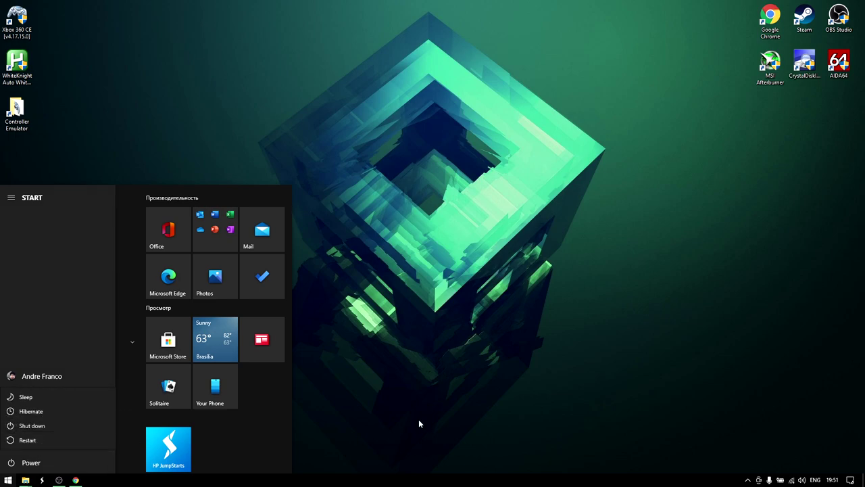
{"action": "left_click", "coordinate": [711, 438]}
Reopen WhiteKnight Auto-Whitelister from its hidden tray icon
{"action": "left_click", "coordinate": [747, 480]}
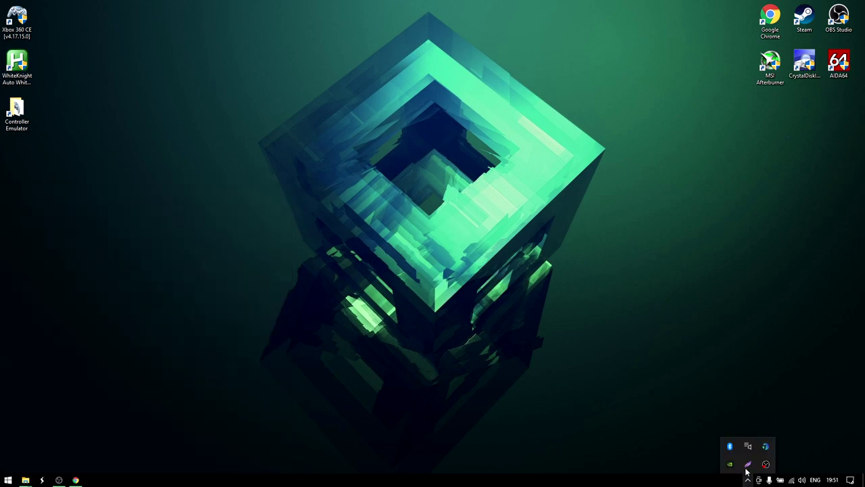
{"action": "left_click", "coordinate": [615, 363]}
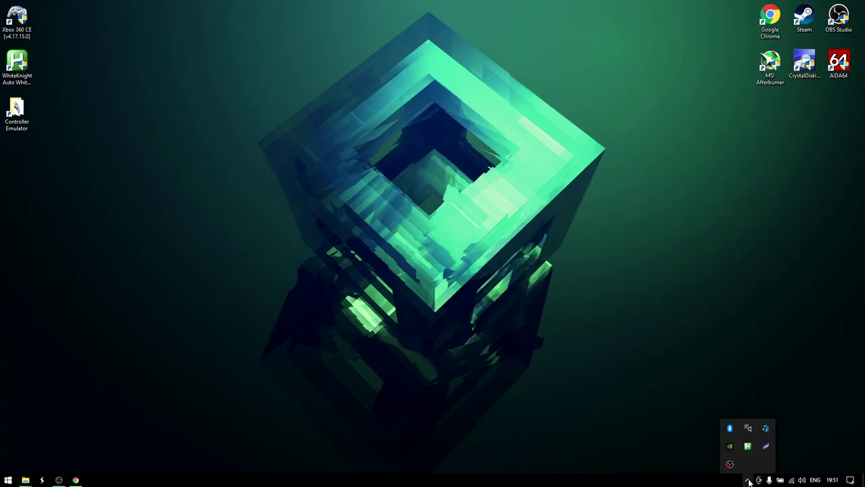
{"action": "double_click", "coordinate": [748, 447]}
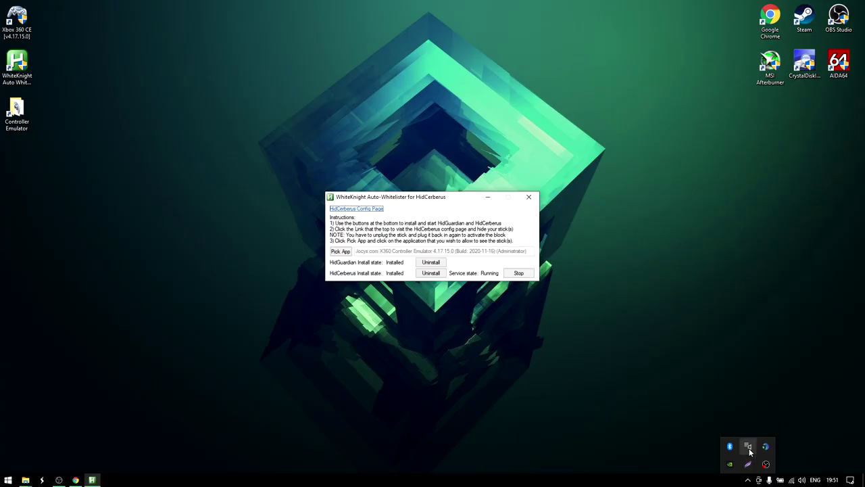
Toggle Bluetooth off and back on in Action Center to reconnect the PG-9139 controller
{"action": "left_click", "coordinate": [854, 453]}
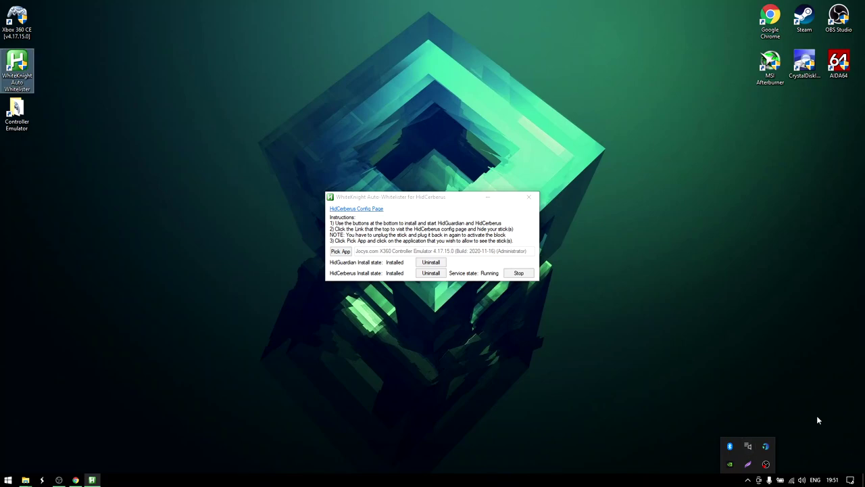
{"action": "left_click", "coordinate": [849, 480]}
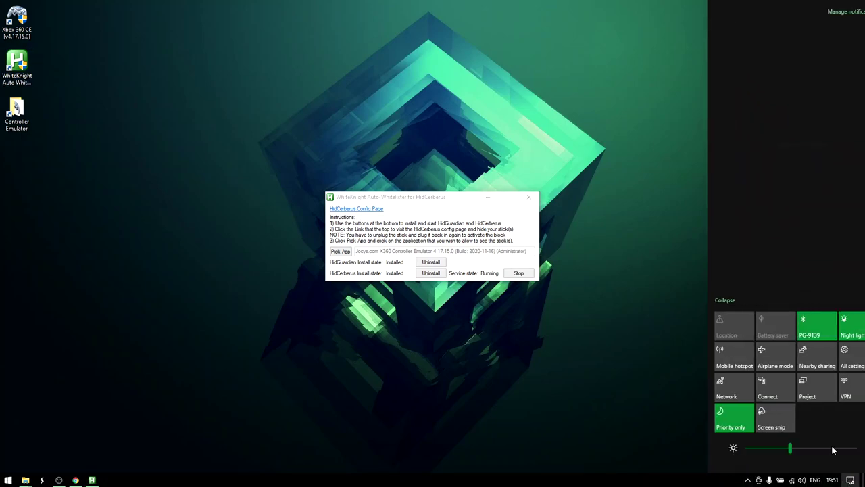
{"action": "left_click", "coordinate": [797, 329]}
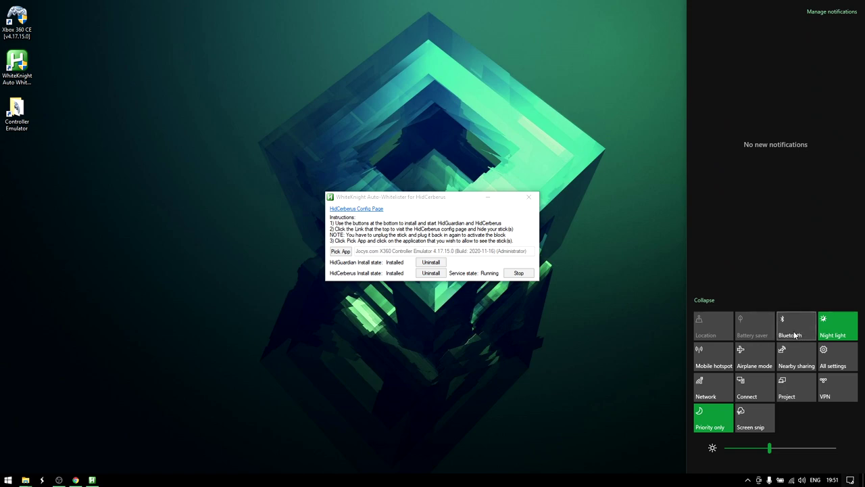
{"action": "left_click", "coordinate": [795, 327]}
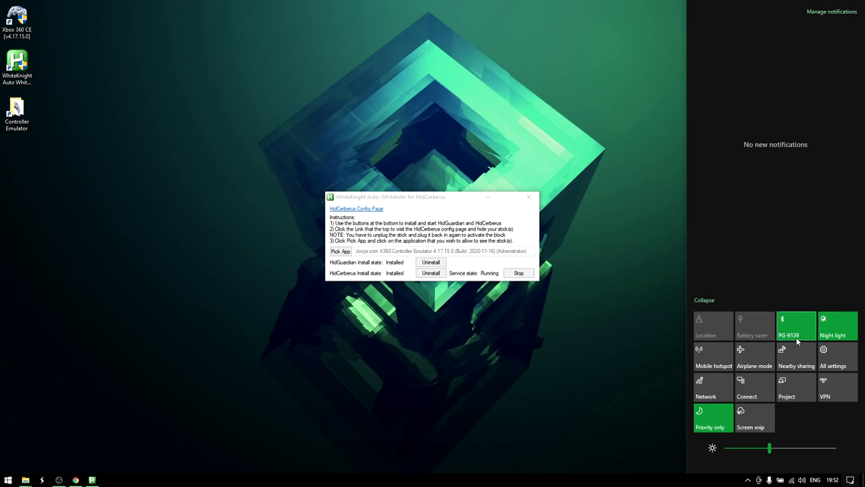
{"action": "left_click", "coordinate": [853, 480]}
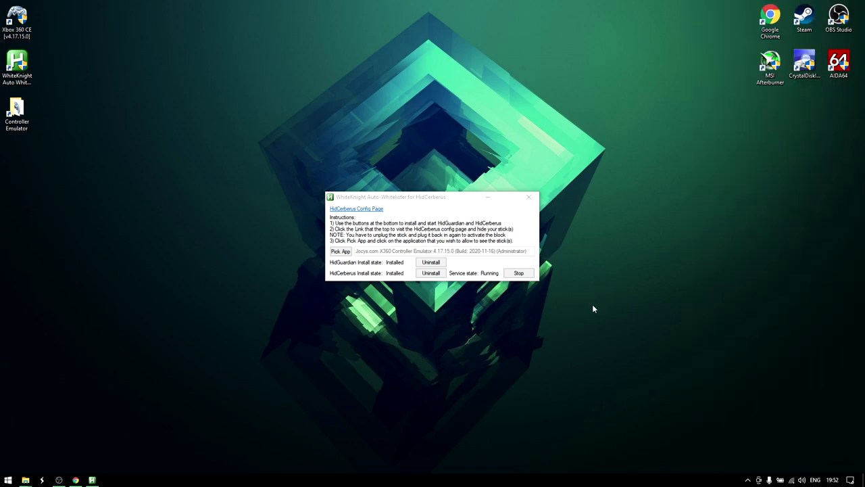
Search 'controller', open Set up USB game controllers, and select the second GamePad entry
{"action": "left_click_drag", "start_coordinate": [410, 201], "coordinate": [410, 148]}
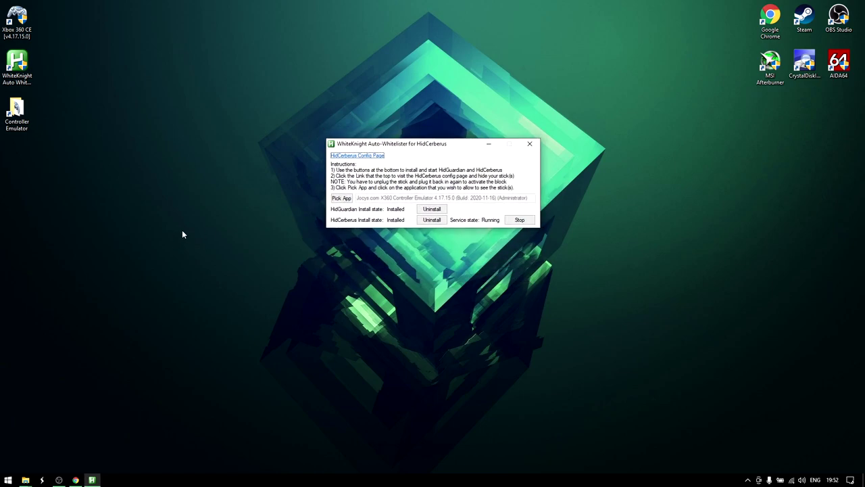
{"action": "key", "text": "super"}
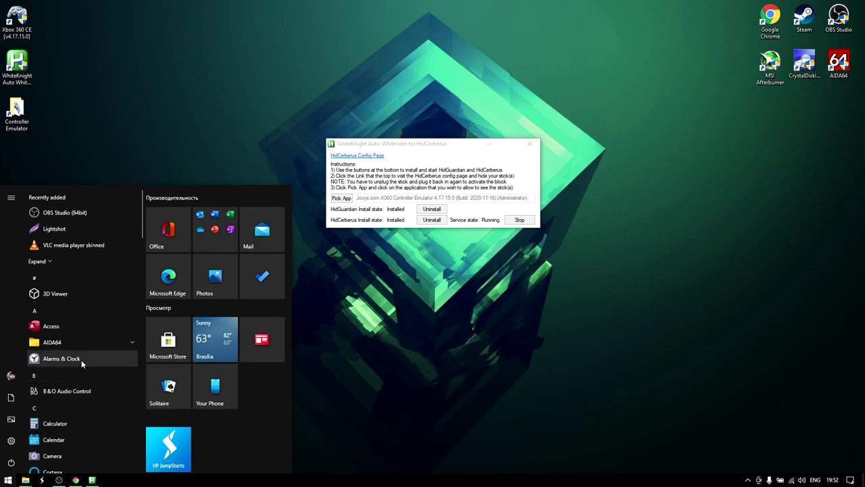
{"action": "type", "text": "controller"}
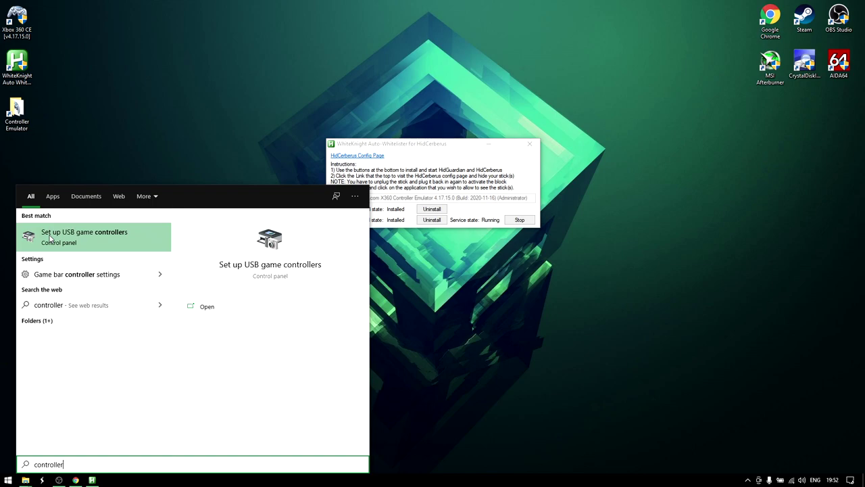
{"action": "left_click", "coordinate": [84, 236]}
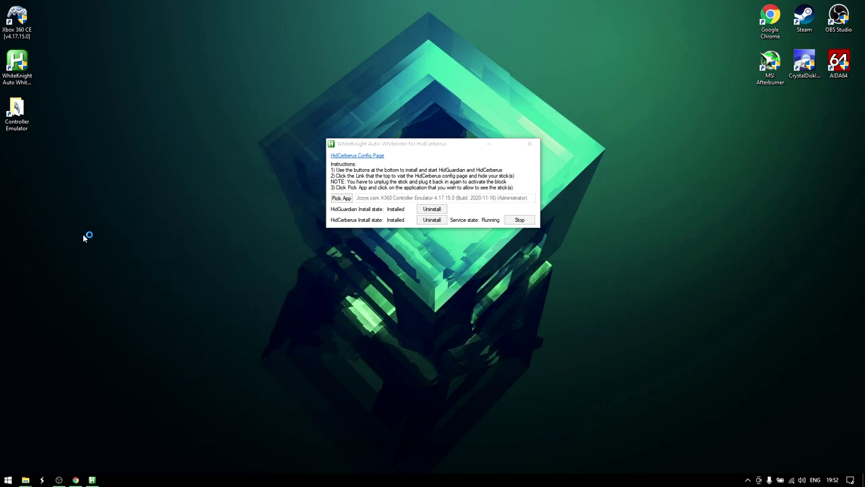
{"action": "left_click", "coordinate": [120, 166]}
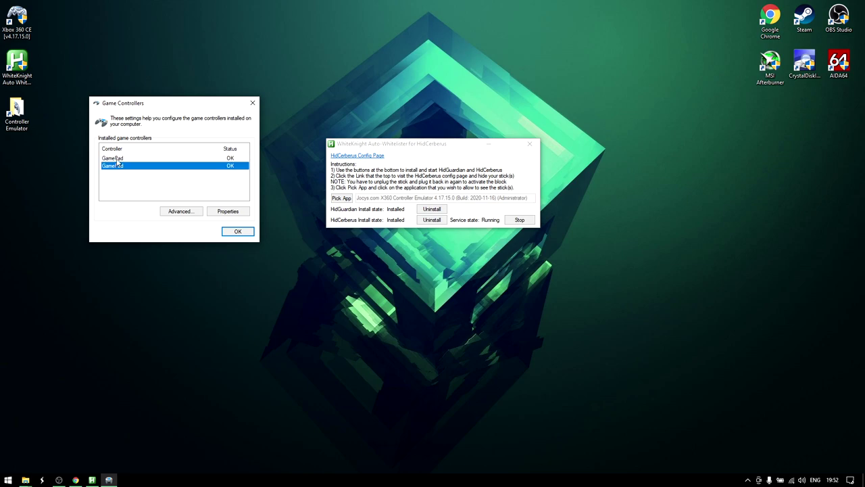
{"action": "left_click", "coordinate": [118, 166]}
Close Game Controllers and open the HidCerberus config page listing the ZhiXu Tech. GamePad devices
{"action": "left_click", "coordinate": [237, 232]}
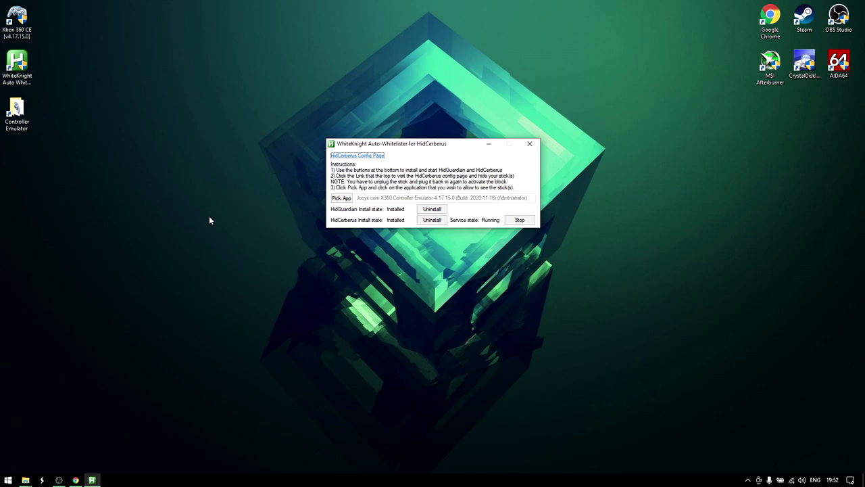
{"action": "left_click_drag", "start_coordinate": [348, 146], "coordinate": [142, 183]}
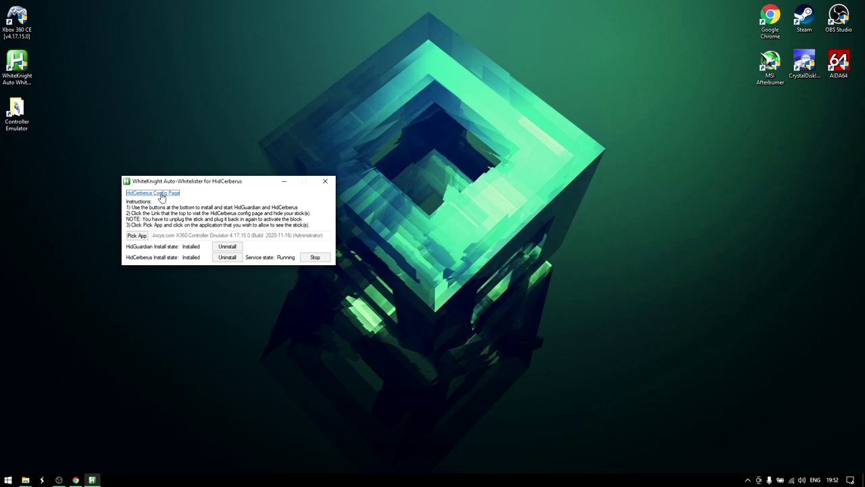
{"action": "left_click", "coordinate": [161, 194]}
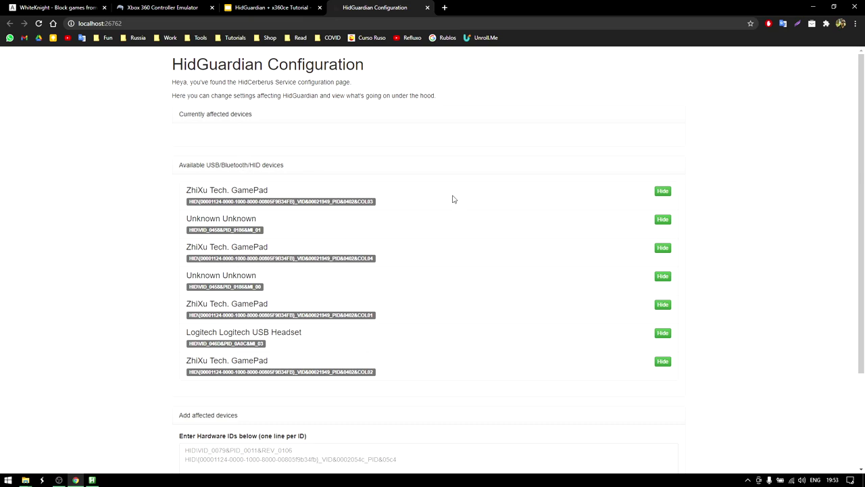
{"action": "left_click_drag", "start_coordinate": [248, 191], "coordinate": [276, 200]}
{"action": "left_click_drag", "start_coordinate": [238, 247], "coordinate": [279, 249]}
{"action": "left_click_drag", "start_coordinate": [236, 305], "coordinate": [270, 307]}
{"action": "left_click", "coordinate": [252, 306]}
Hide the ZhiXu GamePad interfaces COL02 and COL04, dismissing each blocklist confirmation
{"action": "left_click", "coordinate": [663, 362]}
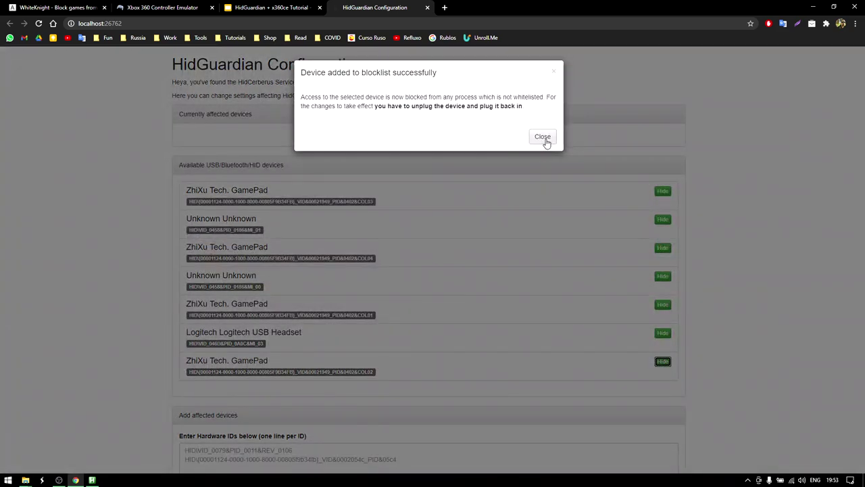
{"action": "left_click", "coordinate": [543, 138]}
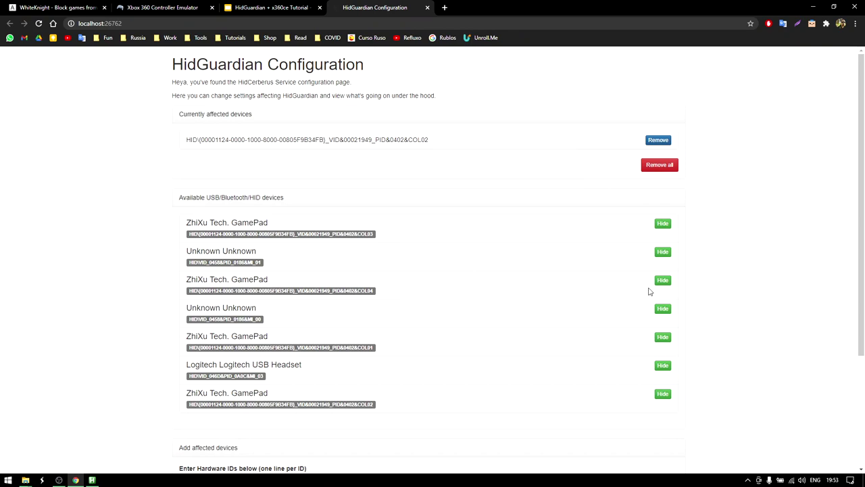
{"action": "left_click", "coordinate": [663, 281]}
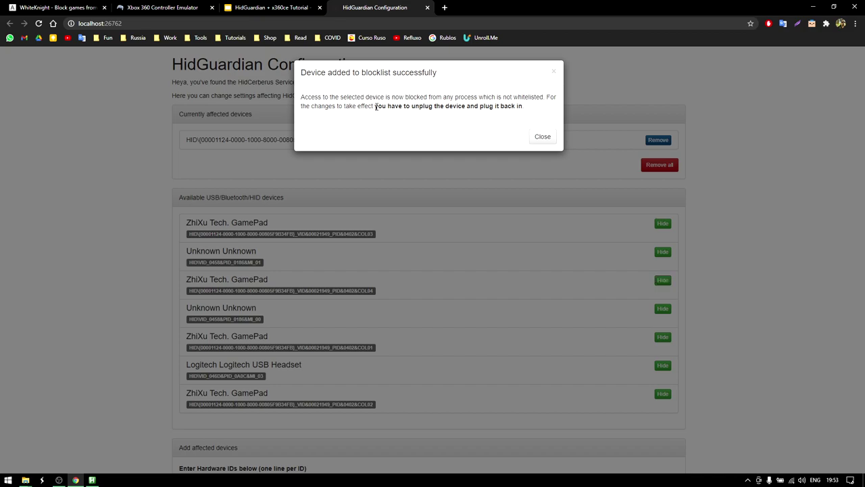
{"action": "left_click_drag", "start_coordinate": [375, 106], "coordinate": [519, 106]}
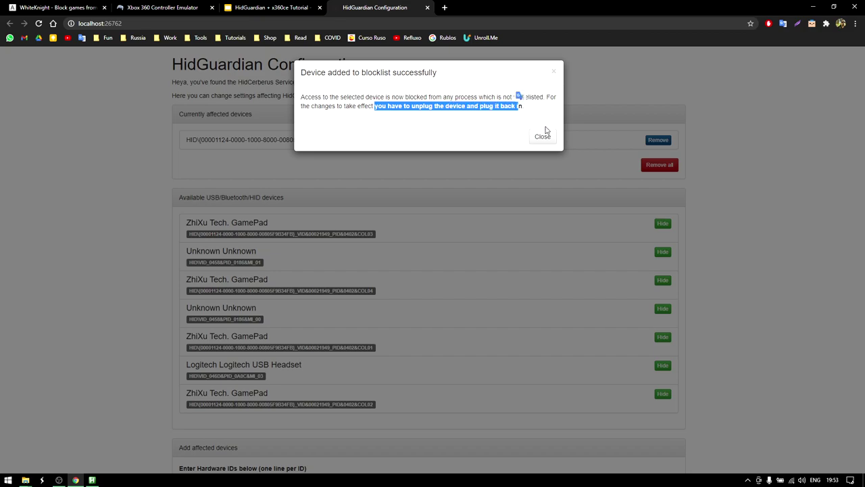
{"action": "left_click", "coordinate": [544, 136]}
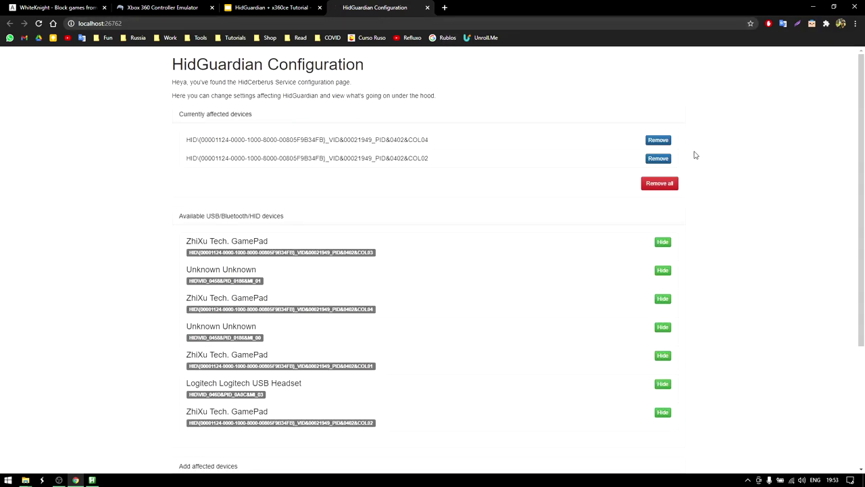
{"action": "left_click", "coordinate": [427, 8]}
Minimize Chrome and cycle Bluetooth off and on so the PG-9139 gamepad reconnects
{"action": "left_click", "coordinate": [813, 6]}
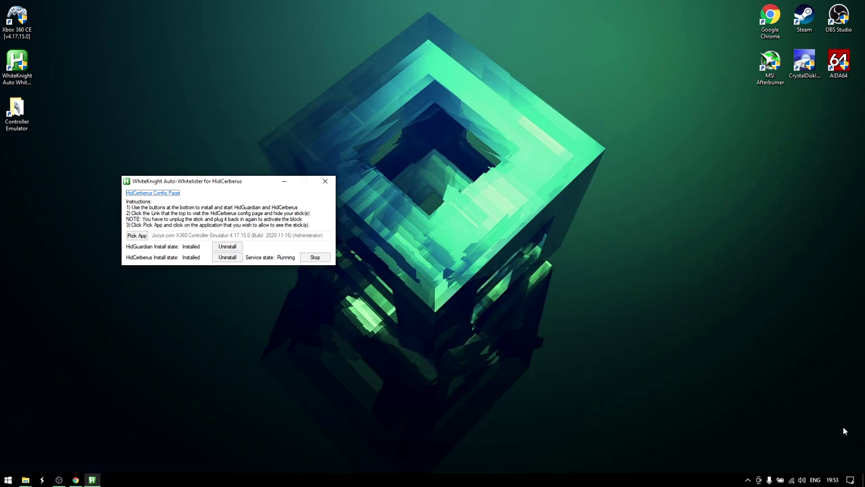
{"action": "left_click", "coordinate": [850, 480]}
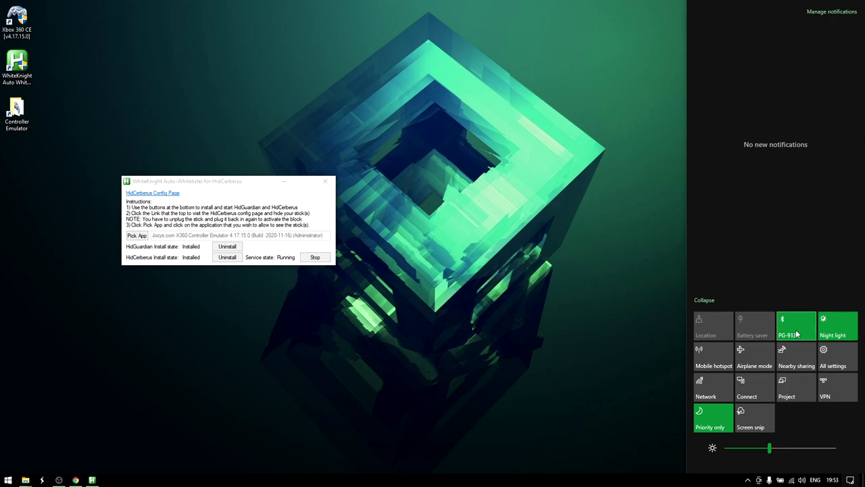
{"action": "left_click", "coordinate": [797, 334]}
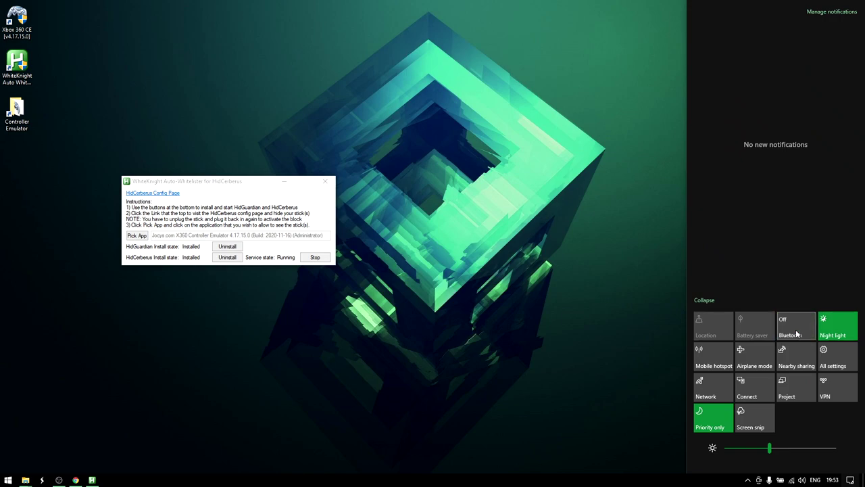
{"action": "left_click", "coordinate": [797, 333]}
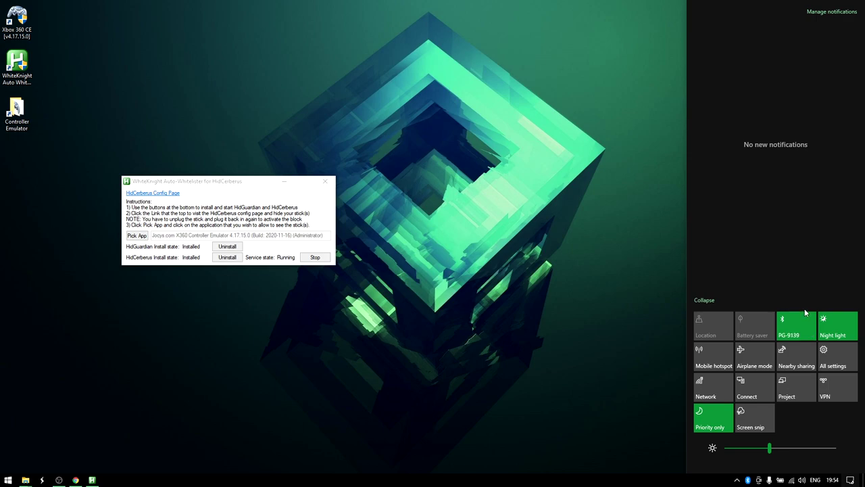
{"action": "left_click", "coordinate": [315, 362]}
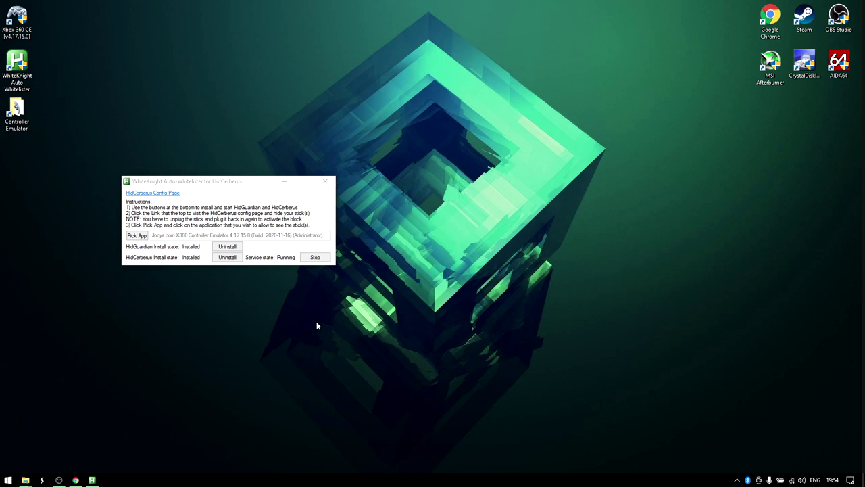
Search 'controller', correcting a typo, and open Set up USB game controllers
{"action": "left_click_drag", "start_coordinate": [232, 182], "coordinate": [377, 161]}
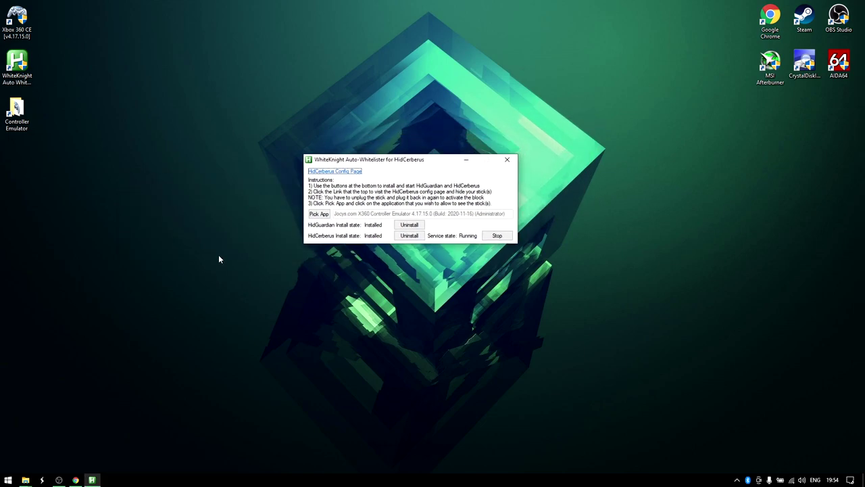
{"action": "key", "text": "super"}
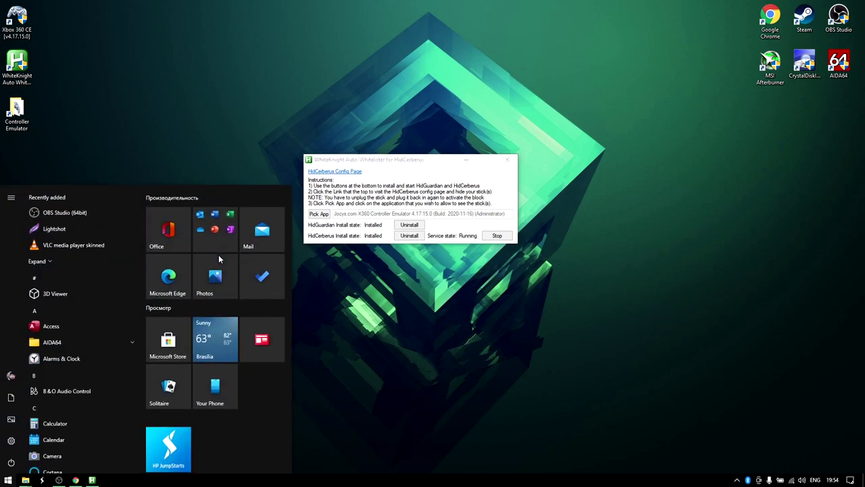
{"action": "type", "text": "controleer"}
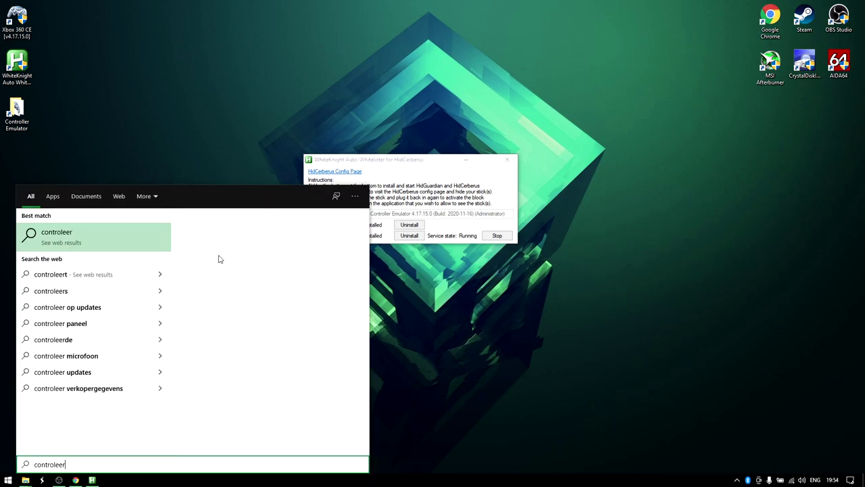
{"action": "key", "text": "ctrl+BackSpace"}
{"action": "type", "text": "controller"}
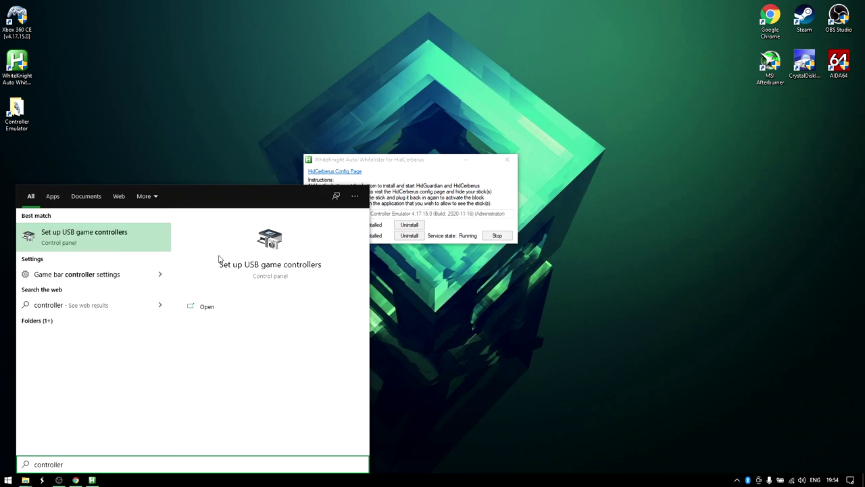
{"action": "left_click", "coordinate": [219, 258]}
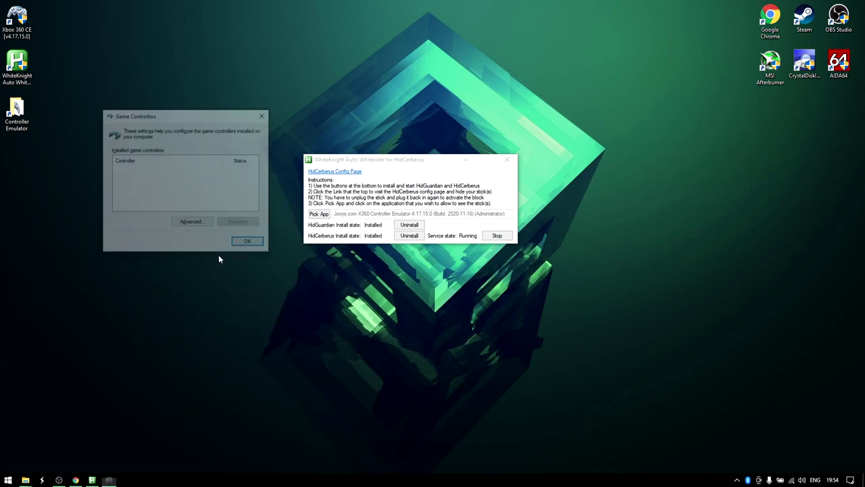
Confirm the Game Controllers list shows no controllers and close it
{"action": "left_click", "coordinate": [850, 480]}
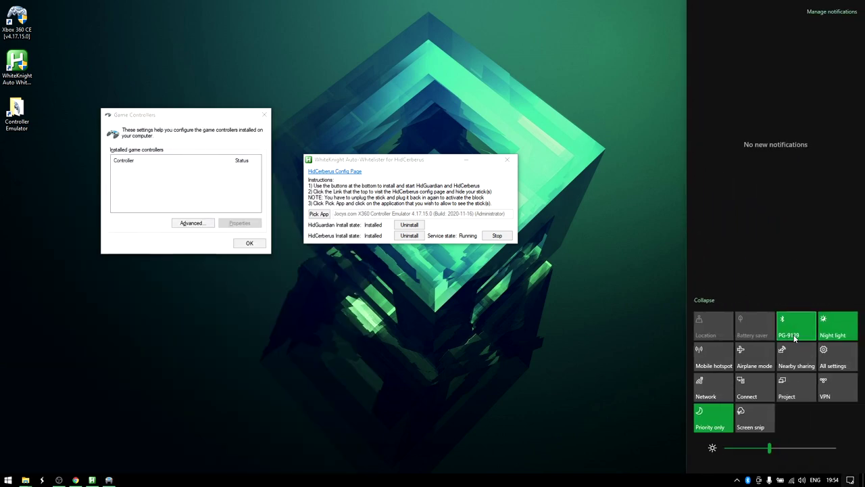
{"action": "left_click", "coordinate": [126, 167]}
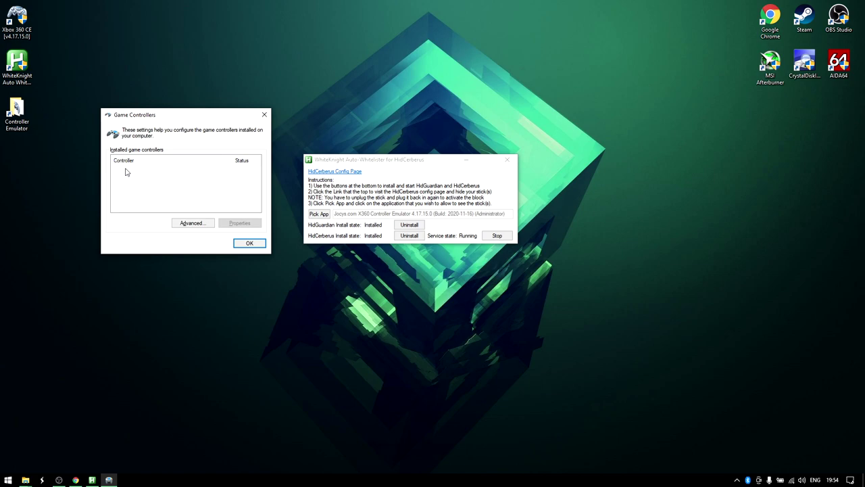
{"action": "left_click", "coordinate": [250, 244]}
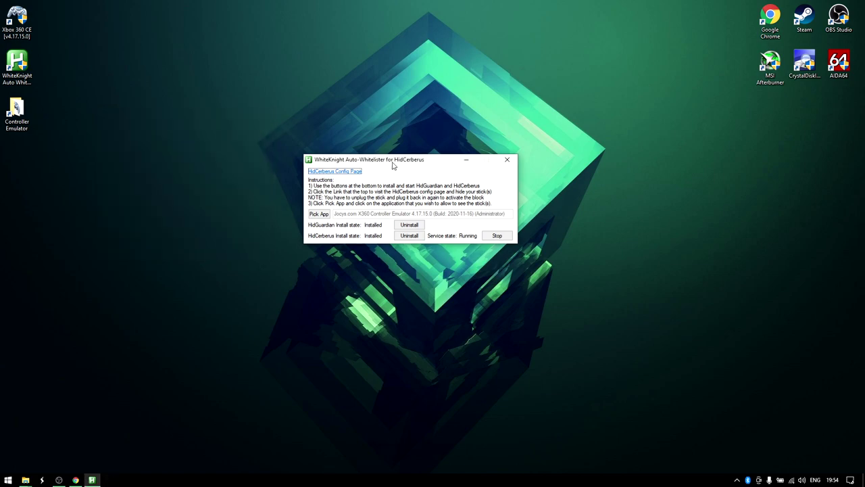
Arrange the whitelister at the upper right beside the emulator window
{"action": "left_click_drag", "start_coordinate": [387, 162], "coordinate": [705, 131]}
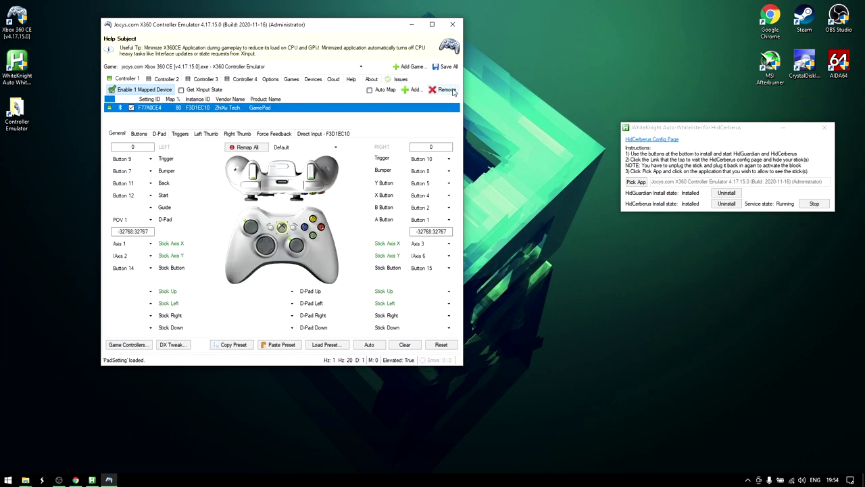
{"action": "left_click_drag", "start_coordinate": [294, 30], "coordinate": [406, 51]}
{"action": "left_click", "coordinate": [680, 131]}
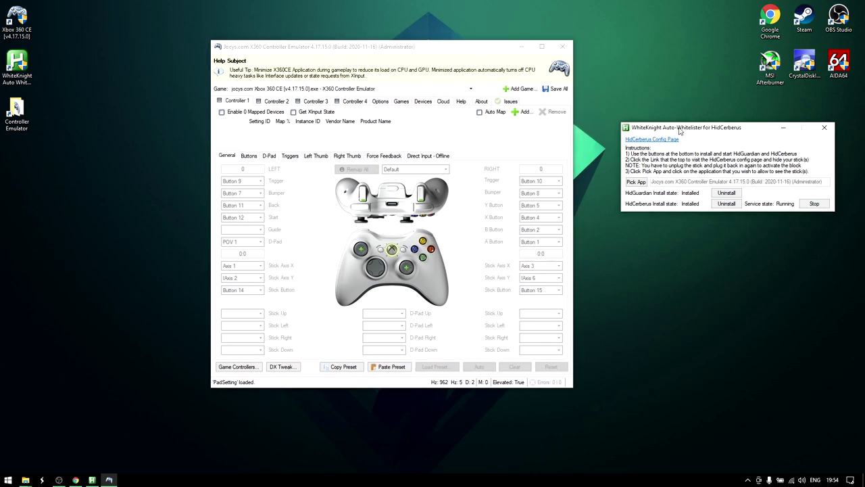
{"action": "left_click_drag", "start_coordinate": [672, 131], "coordinate": [648, 147]}
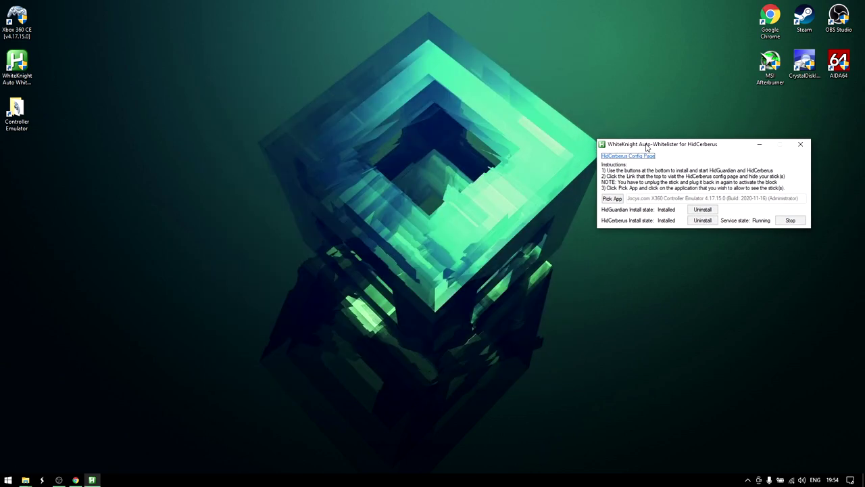
Reopen Xbox 360 Controller Emulator 4.17.15.0 from its tray icon via Open Application
{"action": "left_click", "coordinate": [748, 479]}
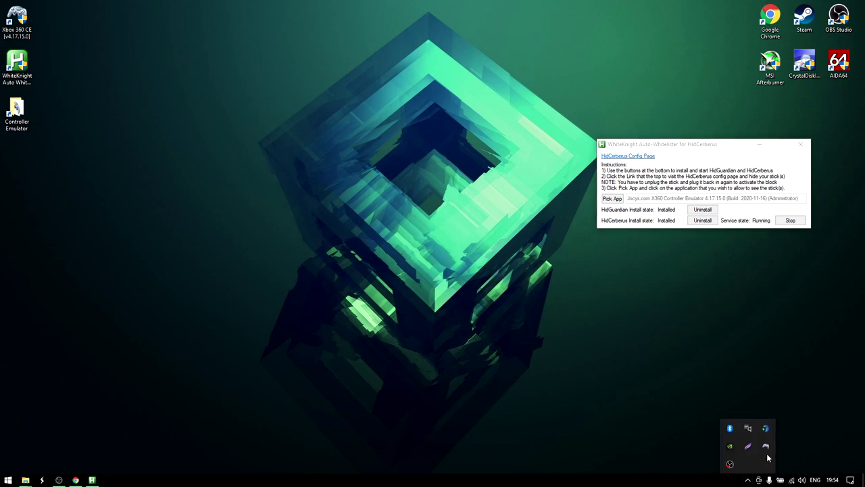
{"action": "right_click", "coordinate": [768, 449]}
{"action": "left_click", "coordinate": [716, 426]}
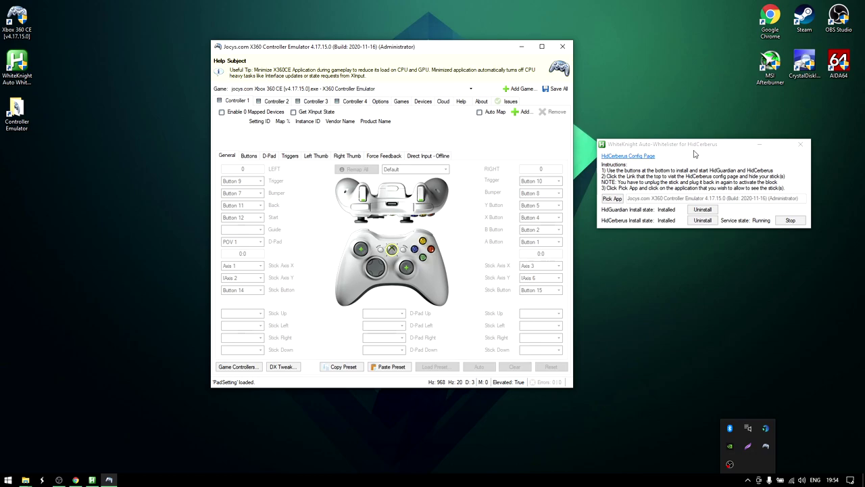
{"action": "left_click", "coordinate": [693, 256]}
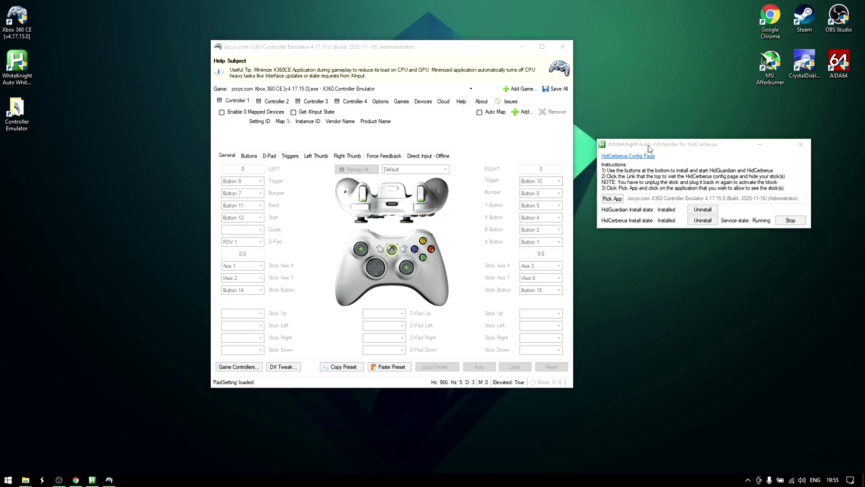
{"action": "left_click", "coordinate": [648, 148]}
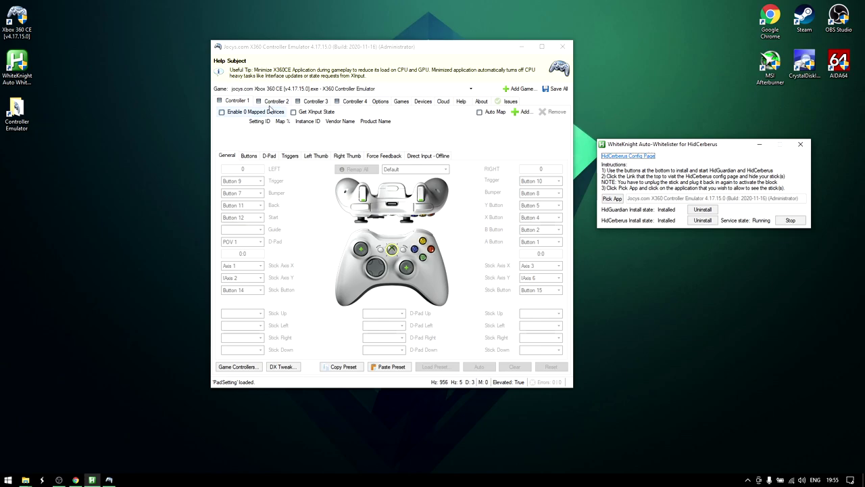
{"action": "left_click", "coordinate": [350, 48]}
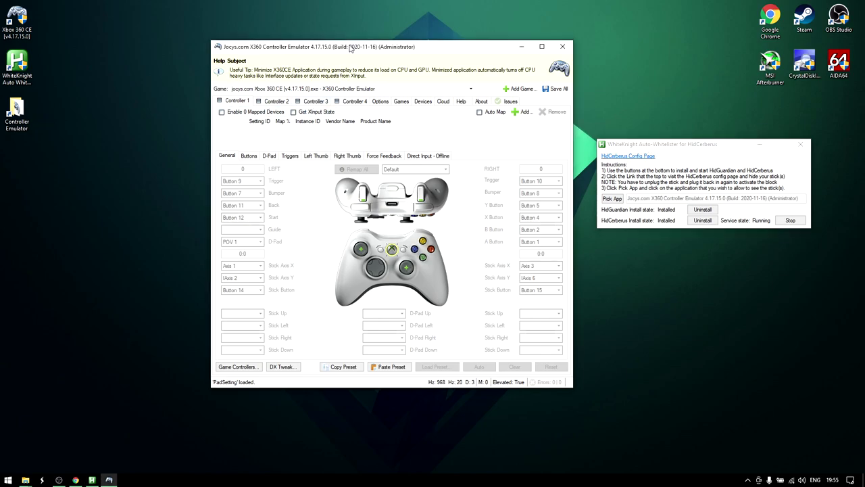
In WhiteKnight, use Pick App to whitelist the X360 Controller Emulator window
{"action": "left_click", "coordinate": [620, 145]}
{"action": "left_click", "coordinate": [612, 199]}
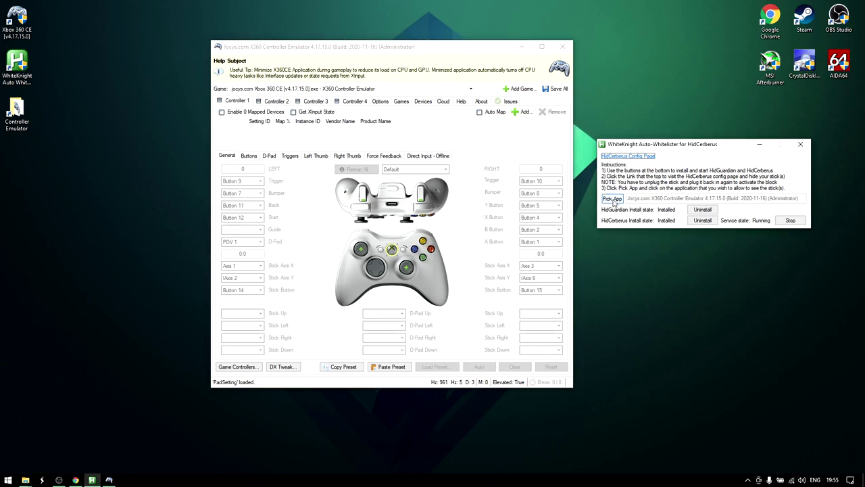
{"action": "left_click", "coordinate": [612, 200]}
{"action": "left_click", "coordinate": [759, 148]}
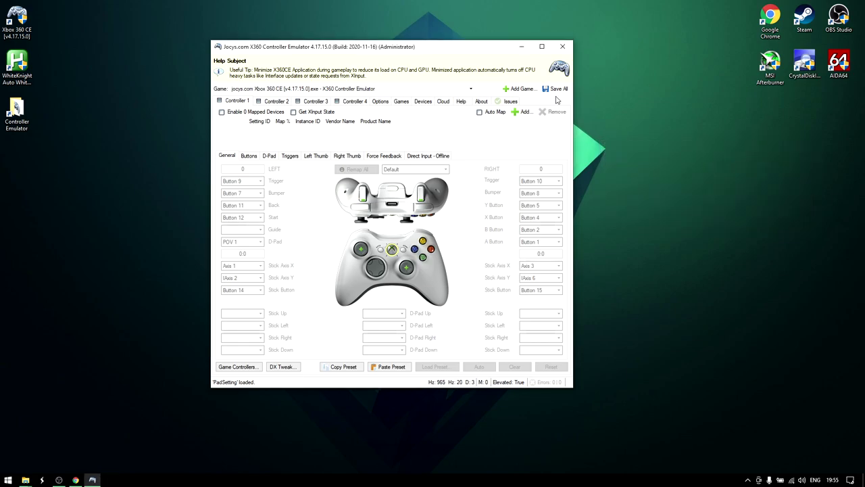
{"action": "left_click_drag", "start_coordinate": [369, 51], "coordinate": [391, 59]}
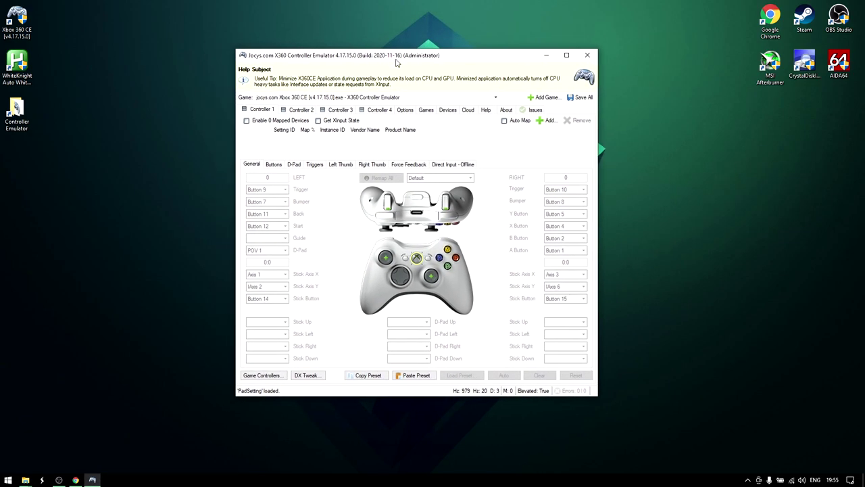
{"action": "left_click", "coordinate": [406, 111]}
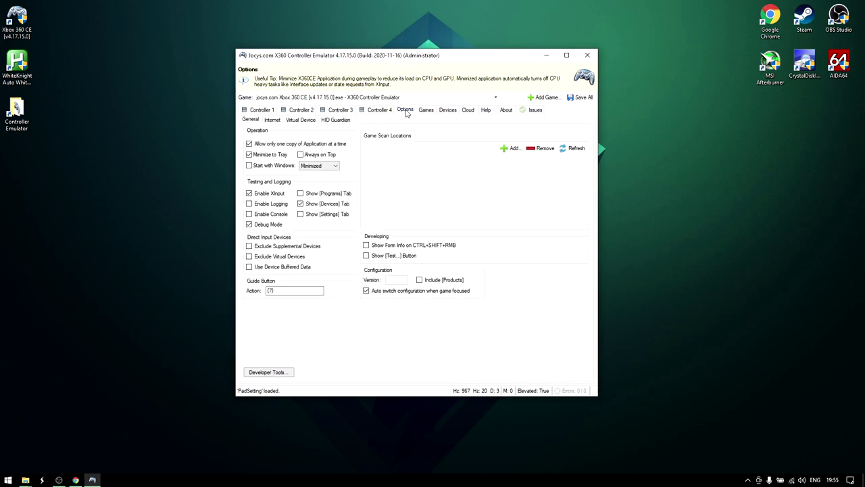
{"action": "left_click", "coordinate": [302, 120]}
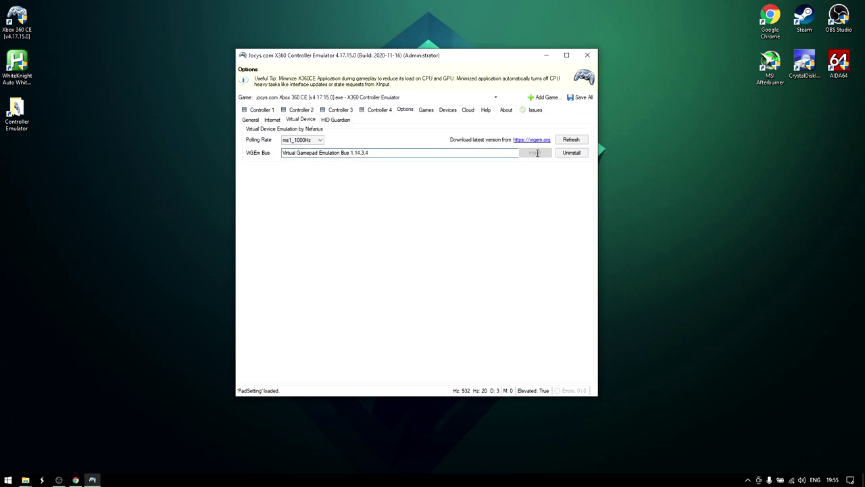
{"action": "left_click", "coordinate": [334, 120]}
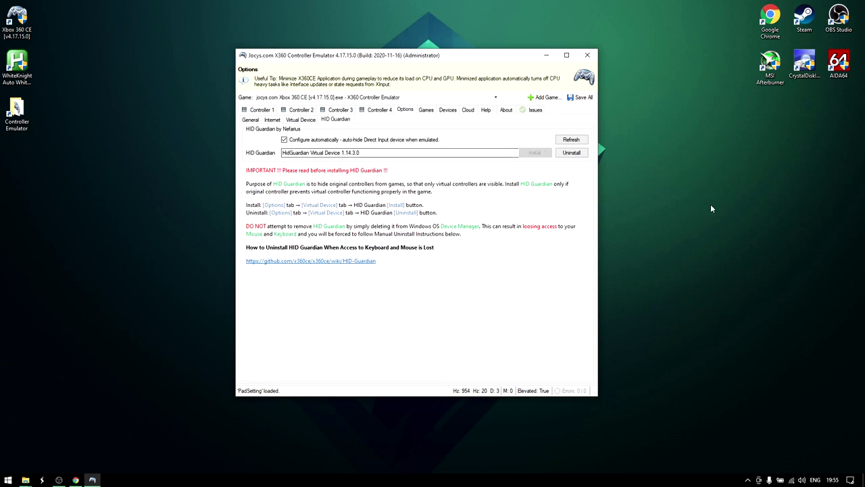
{"action": "left_click", "coordinate": [266, 111]}
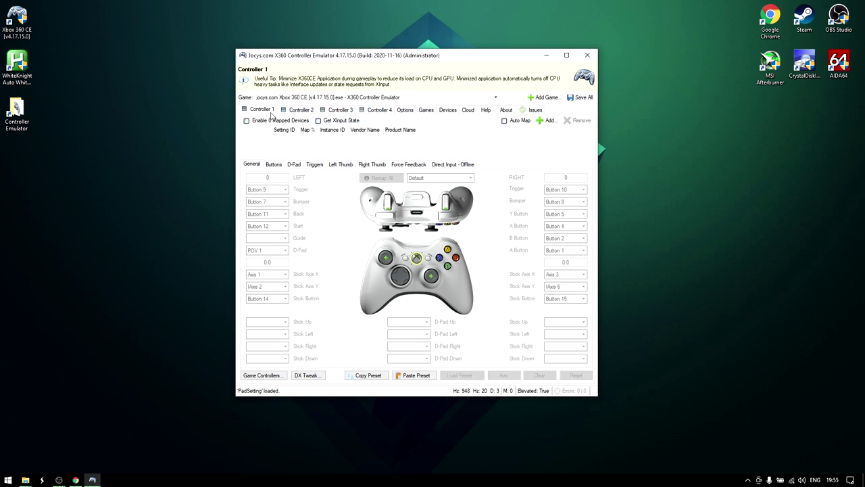
Add the ZhiXu Tech F3D1EC10 GamePad and map it to Controller 1
{"action": "left_click", "coordinate": [548, 121]}
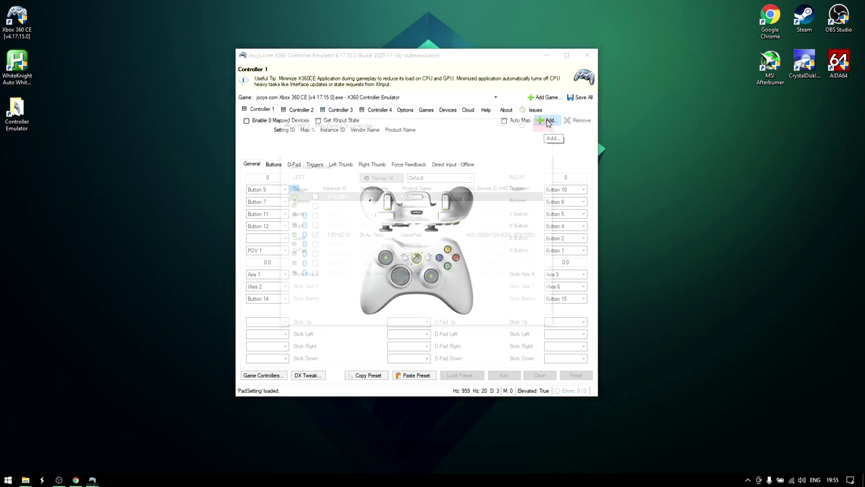
{"action": "left_click", "coordinate": [340, 238]}
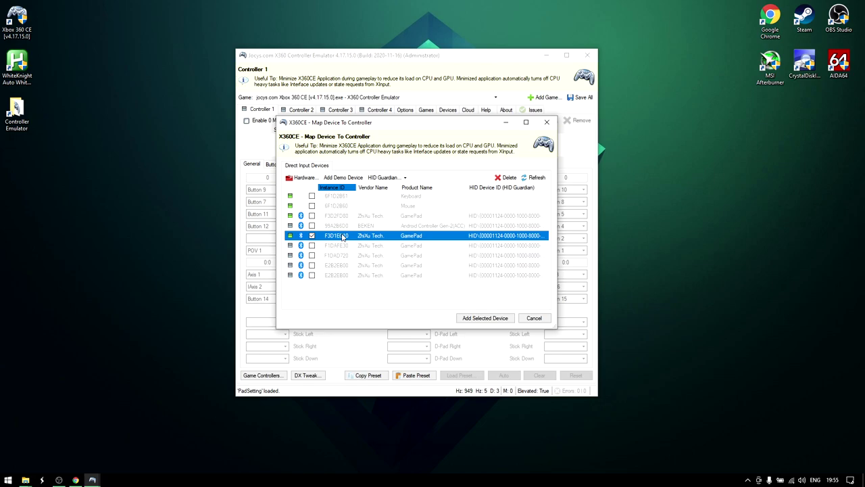
{"action": "left_click", "coordinate": [484, 317]}
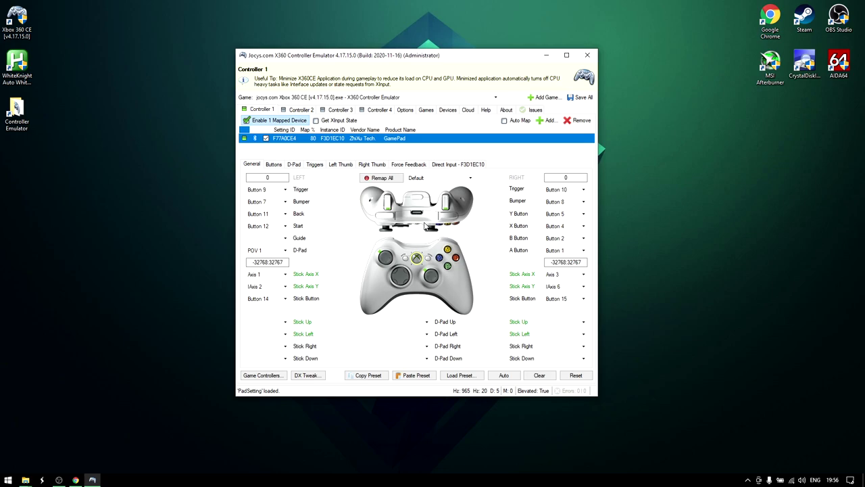
Replace the F3D1EC10 GamePad with the F3D2FD80 GamePad on Controller 1
{"action": "left_click", "coordinate": [583, 120]}
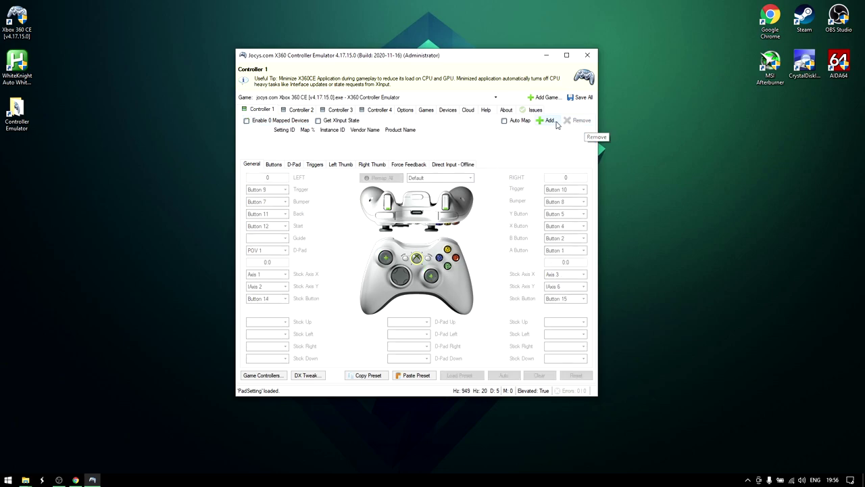
{"action": "left_click", "coordinate": [549, 120]}
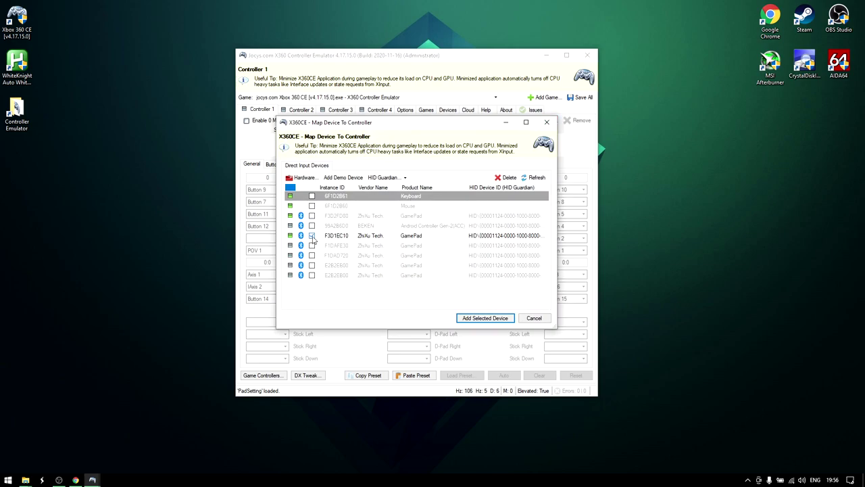
{"action": "left_click", "coordinate": [311, 235]}
{"action": "left_click", "coordinate": [343, 217]}
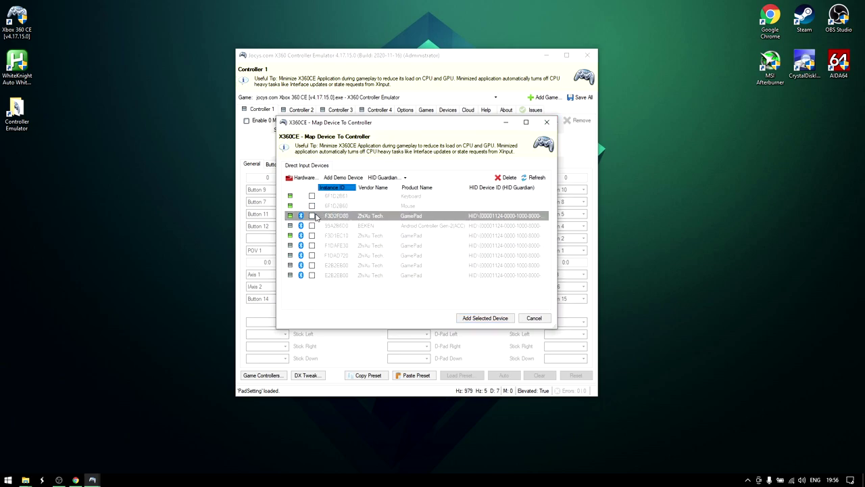
{"action": "left_click", "coordinate": [312, 216]}
{"action": "left_click", "coordinate": [491, 321]}
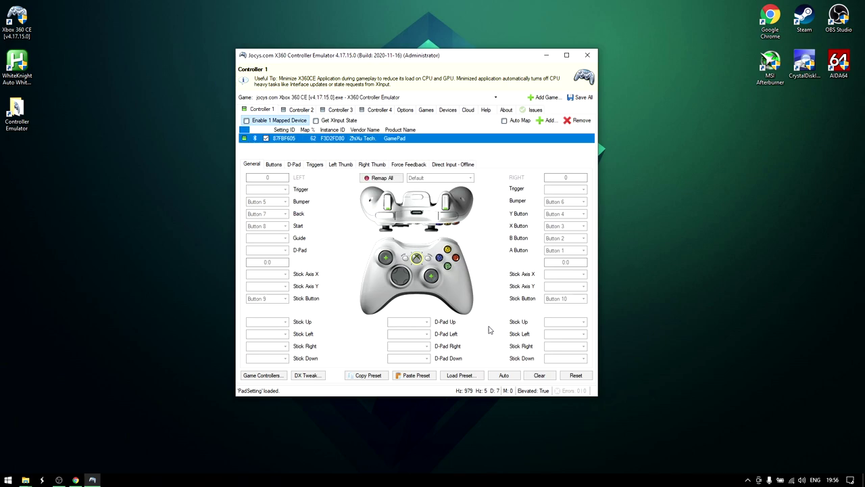
Try Reset, Clear and Auto on Controller 1's mappings, then start Remap All
{"action": "left_click", "coordinate": [588, 378]}
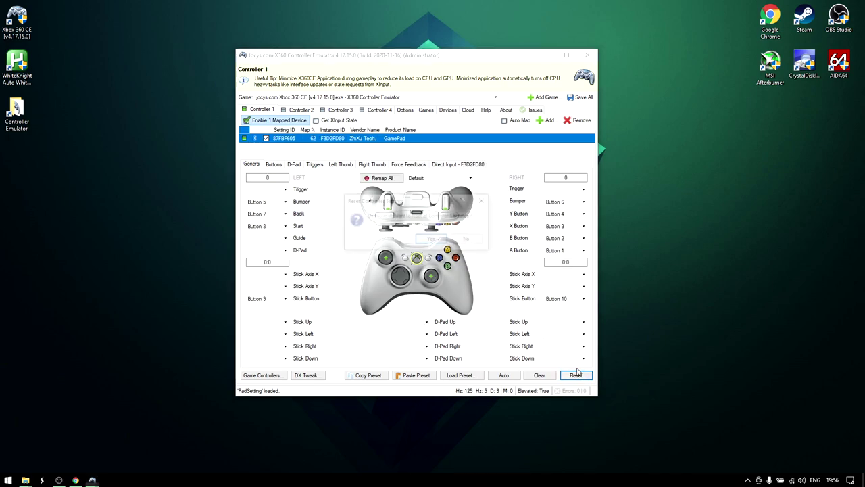
{"action": "left_click", "coordinate": [439, 243]}
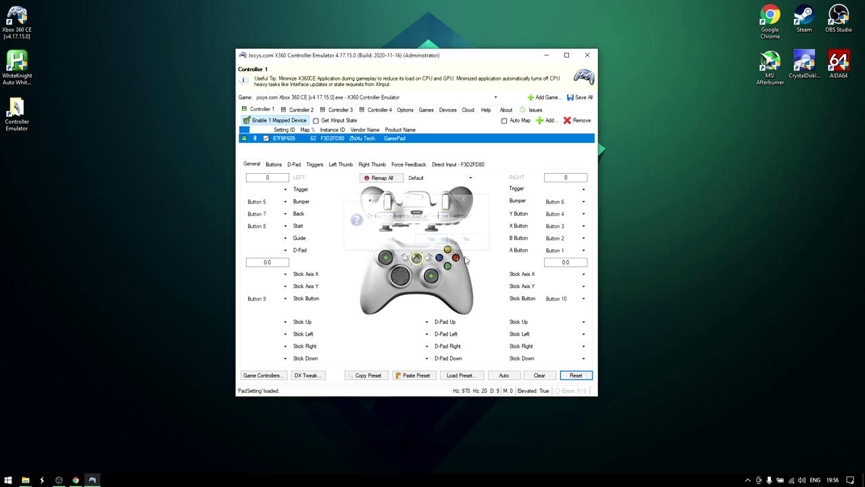
{"action": "left_click", "coordinate": [539, 374]}
{"action": "left_click", "coordinate": [432, 240]}
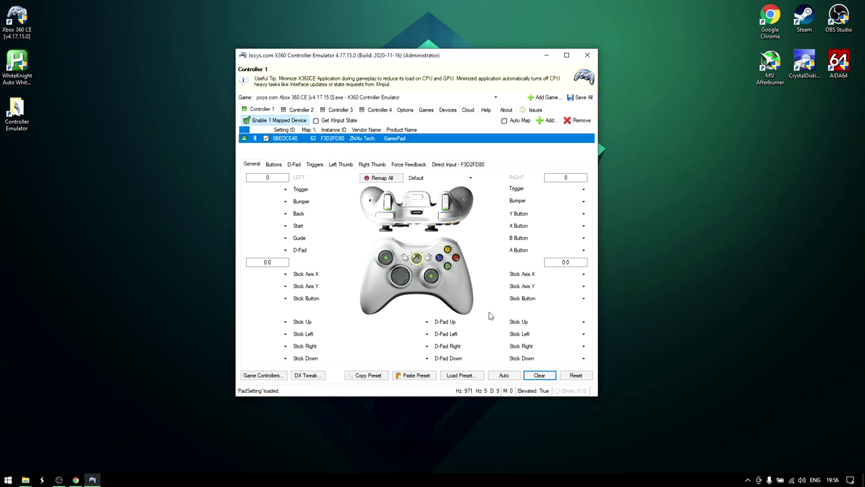
{"action": "left_click", "coordinate": [506, 377]}
{"action": "left_click", "coordinate": [432, 239]}
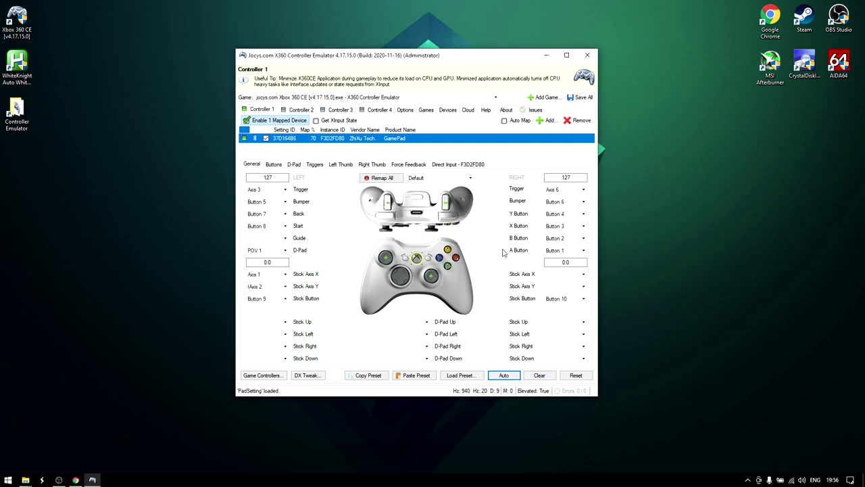
{"action": "left_click", "coordinate": [384, 177]}
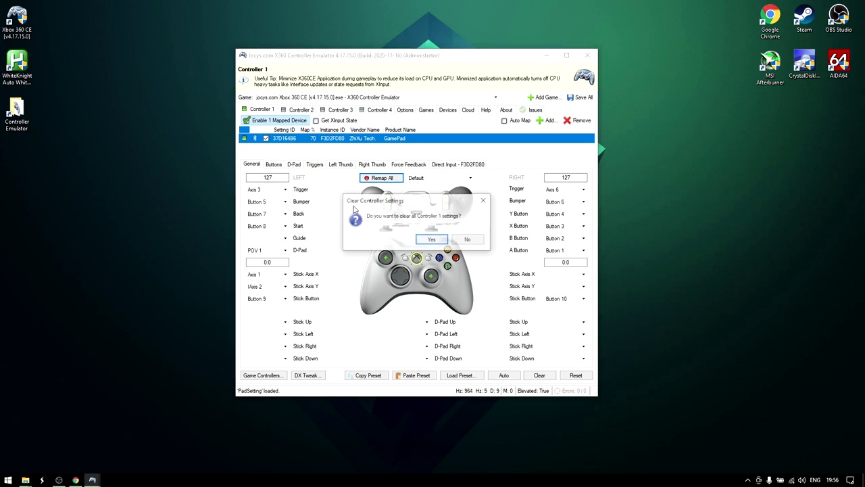
Confirm clearing the settings and begin recording the full Controller 1 remap
{"action": "left_click", "coordinate": [431, 240]}
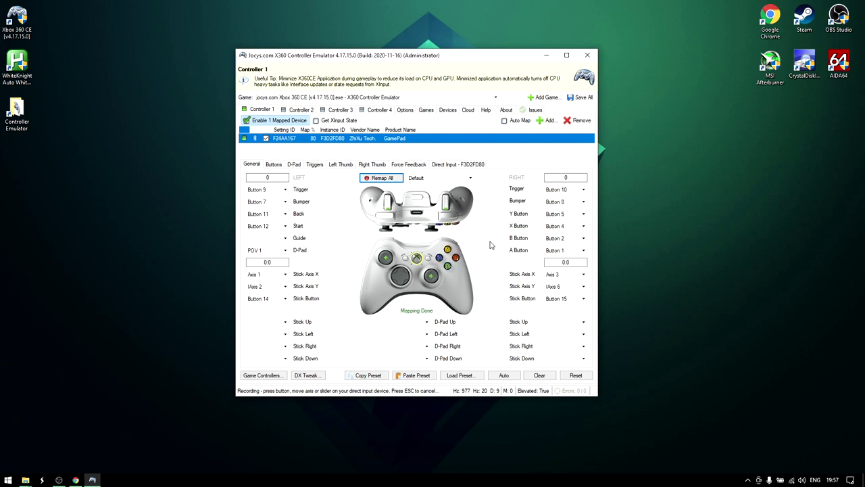
Save all X360CE settings and bring up WhiteKnight from the tray beside it
{"action": "left_click", "coordinate": [573, 98]}
{"action": "left_click", "coordinate": [748, 480]}
{"action": "left_click", "coordinate": [747, 446]}
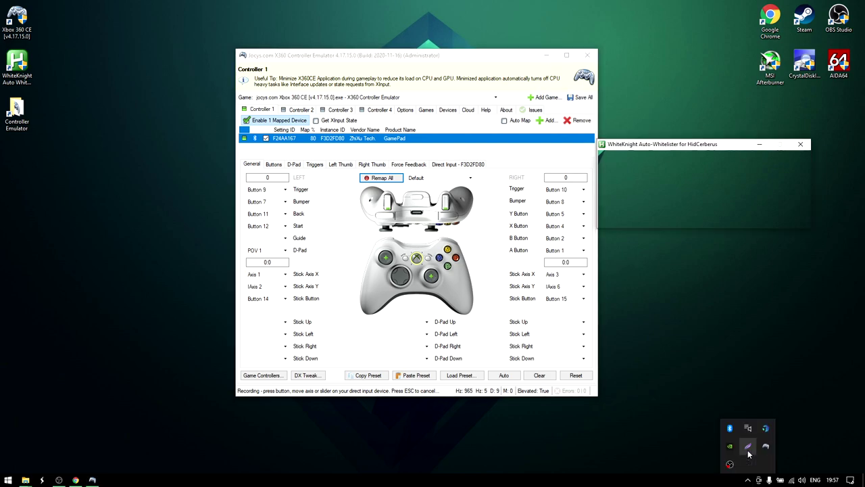
{"action": "left_click_drag", "start_coordinate": [509, 61], "coordinate": [476, 47]}
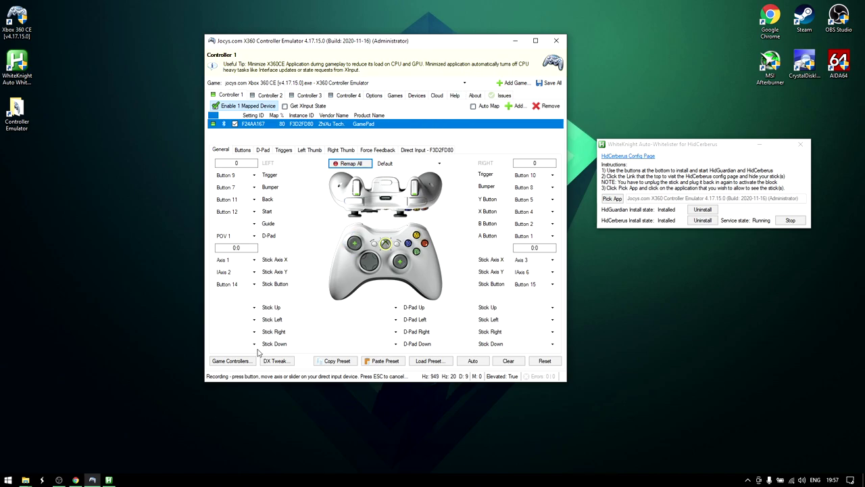
Check Windows Game Controllers lists the XBOX 360 controller with status OK
{"action": "left_click", "coordinate": [231, 361]}
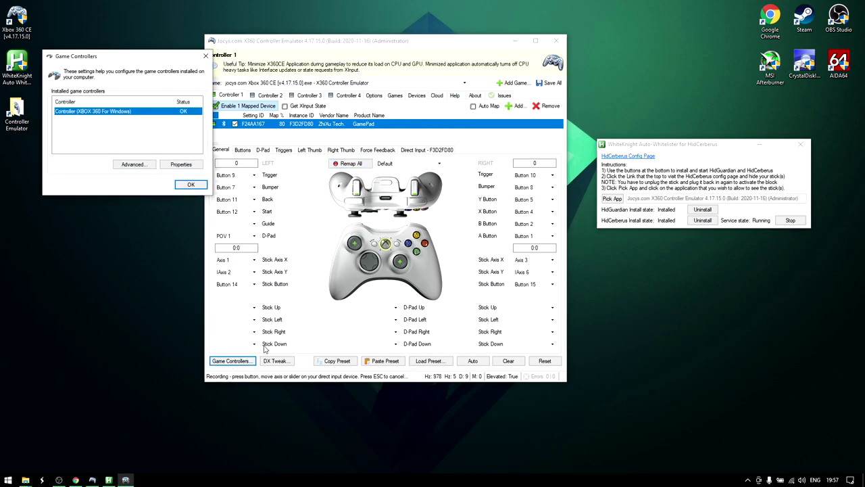
{"action": "left_click_drag", "start_coordinate": [121, 60], "coordinate": [146, 164]}
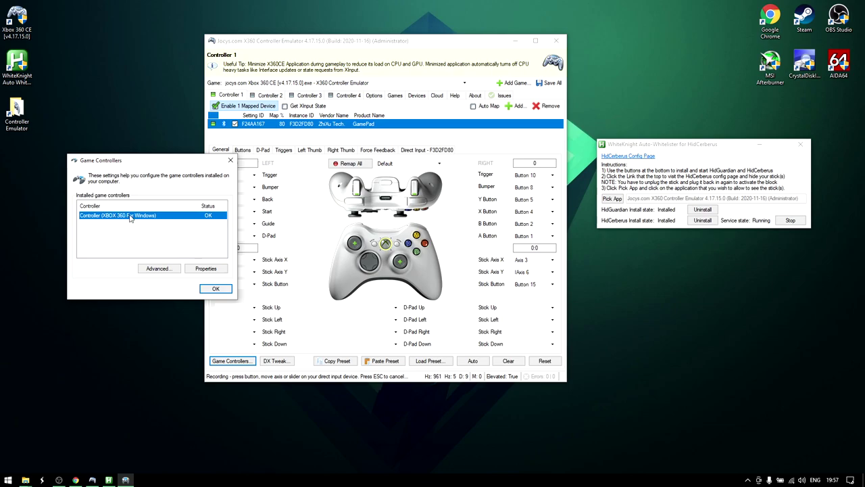
{"action": "left_click", "coordinate": [215, 289]}
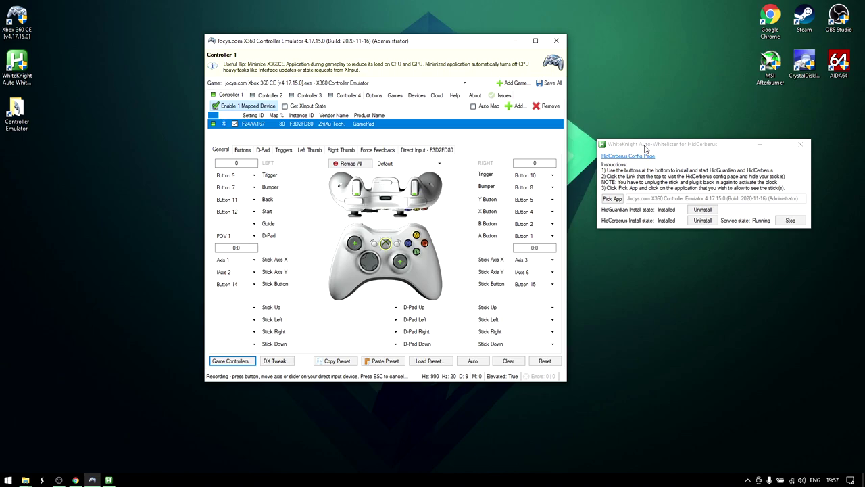
Rearrange the WhiteKnight and X360CE windows, then minimize both
{"action": "left_click_drag", "start_coordinate": [653, 148], "coordinate": [660, 149]}
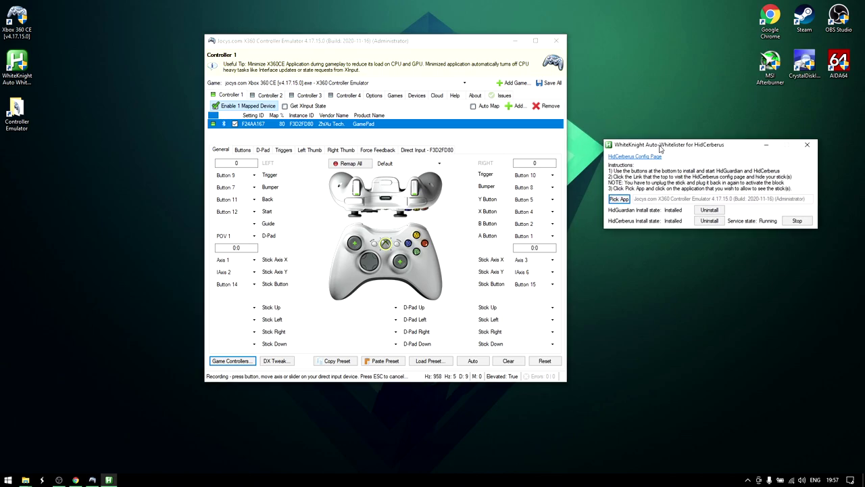
{"action": "left_click_drag", "start_coordinate": [428, 43], "coordinate": [372, 57]}
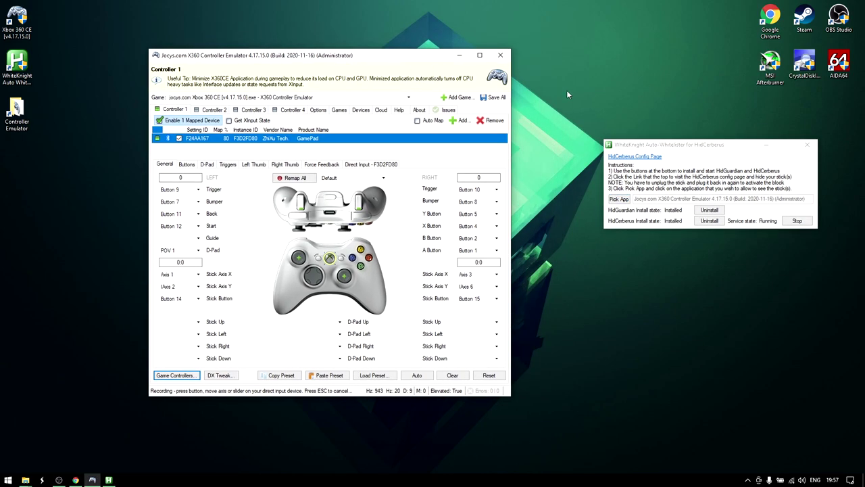
{"action": "left_click", "coordinate": [766, 144]}
{"action": "left_click", "coordinate": [460, 55]}
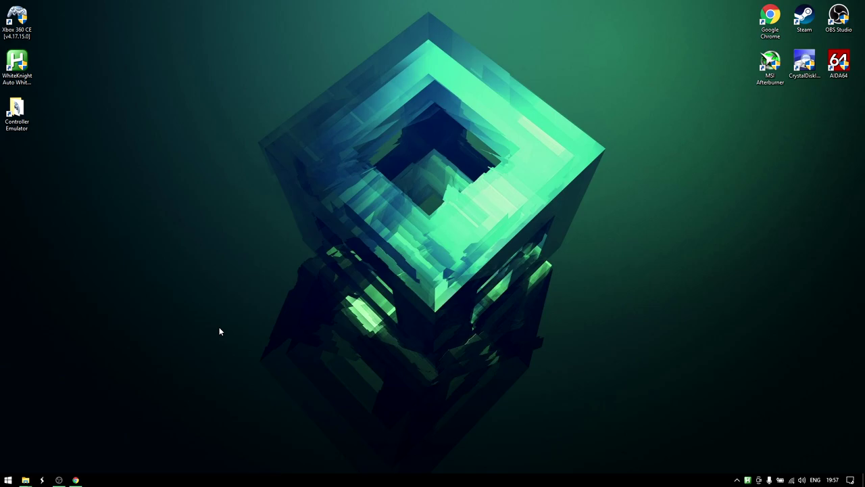
Restore Chrome and open slide 2 of the HidGuardian + x360ce Tutorial deck
{"action": "left_click", "coordinate": [76, 480]}
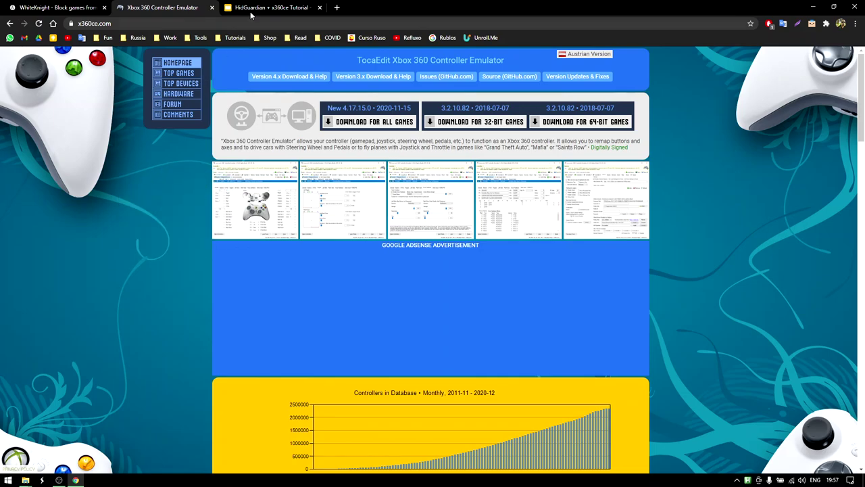
{"action": "left_click", "coordinate": [251, 10]}
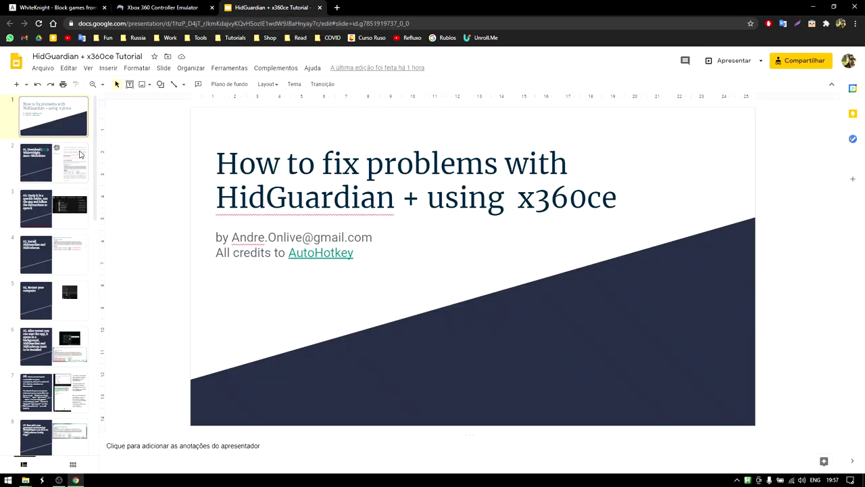
{"action": "left_click", "coordinate": [70, 175]}
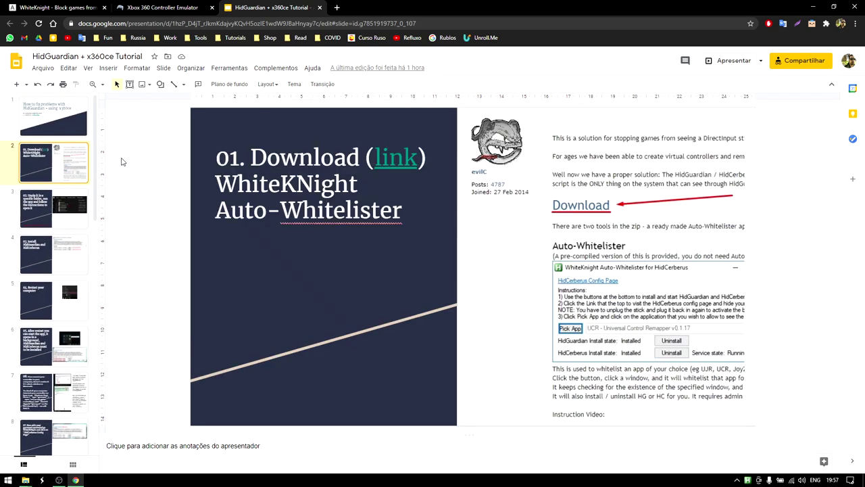
Page through slides 6, 10 and 16 back to the title, then minimize Chrome for OBS
{"action": "key", "text": "Down"}
{"action": "key", "text": "Down"}
{"action": "key", "text": "Down"}
{"action": "key", "text": "Down"}
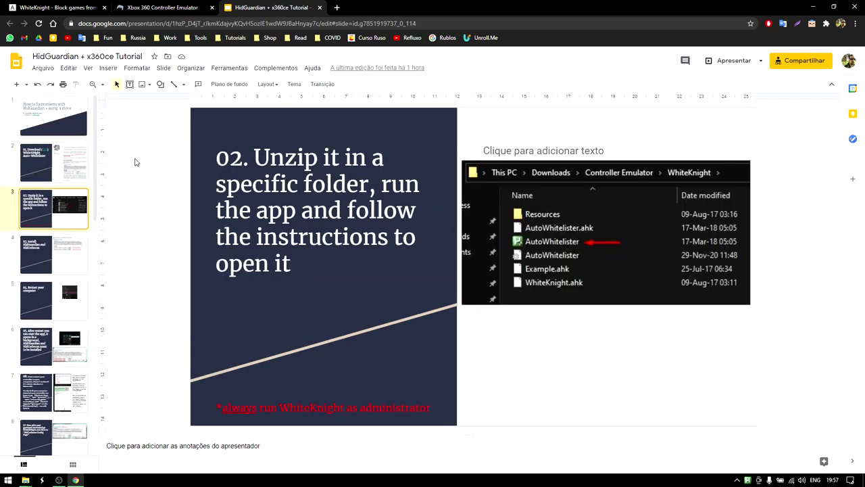
{"action": "key", "text": "Down"}
{"action": "key", "text": "Down"}
{"action": "key", "text": "Down"}
{"action": "key", "text": "Down"}
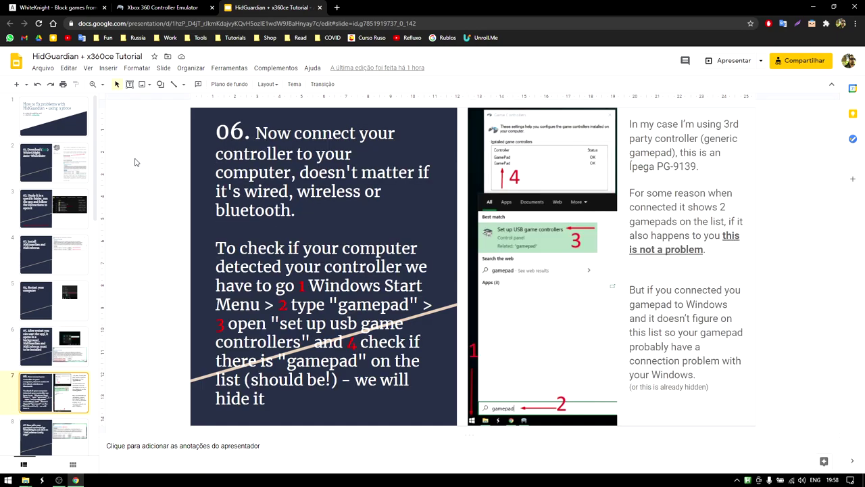
{"action": "key", "text": "Down"}
{"action": "key", "text": "Down"}
{"action": "key", "text": "Down"}
{"action": "key", "text": "Down"}
{"action": "key", "text": "Down"}
{"action": "key", "text": "Down"}
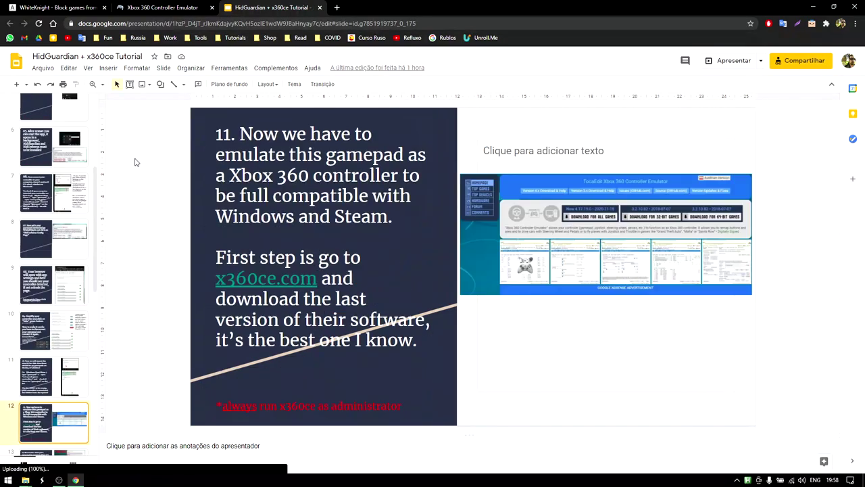
{"action": "key", "text": "Up"}
{"action": "key", "text": "Up"}
{"action": "key", "text": "Up"}
{"action": "key", "text": "Up"}
{"action": "key", "text": "Up"}
{"action": "key", "text": "Up"}
{"action": "key", "text": "Up"}
{"action": "key", "text": "Up"}
{"action": "key", "text": "Up"}
{"action": "key", "text": "Up"}
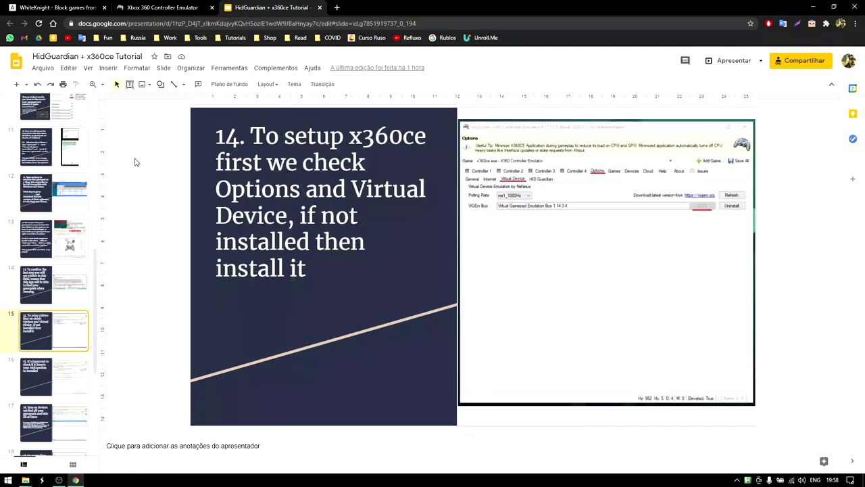
{"action": "key", "text": "Up"}
{"action": "key", "text": "Up"}
{"action": "key", "text": "Up"}
{"action": "key", "text": "Up"}
{"action": "key", "text": "Up"}
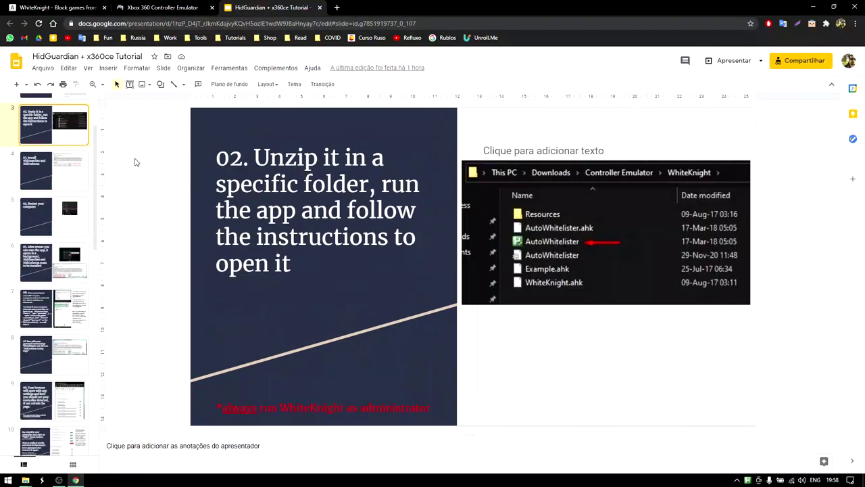
{"action": "left_click", "coordinate": [813, 7]}
{"action": "left_click", "coordinate": [59, 480]}
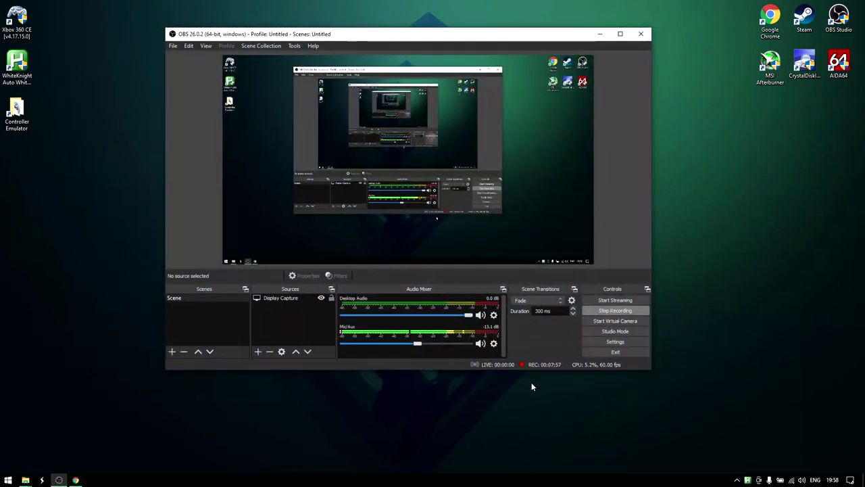